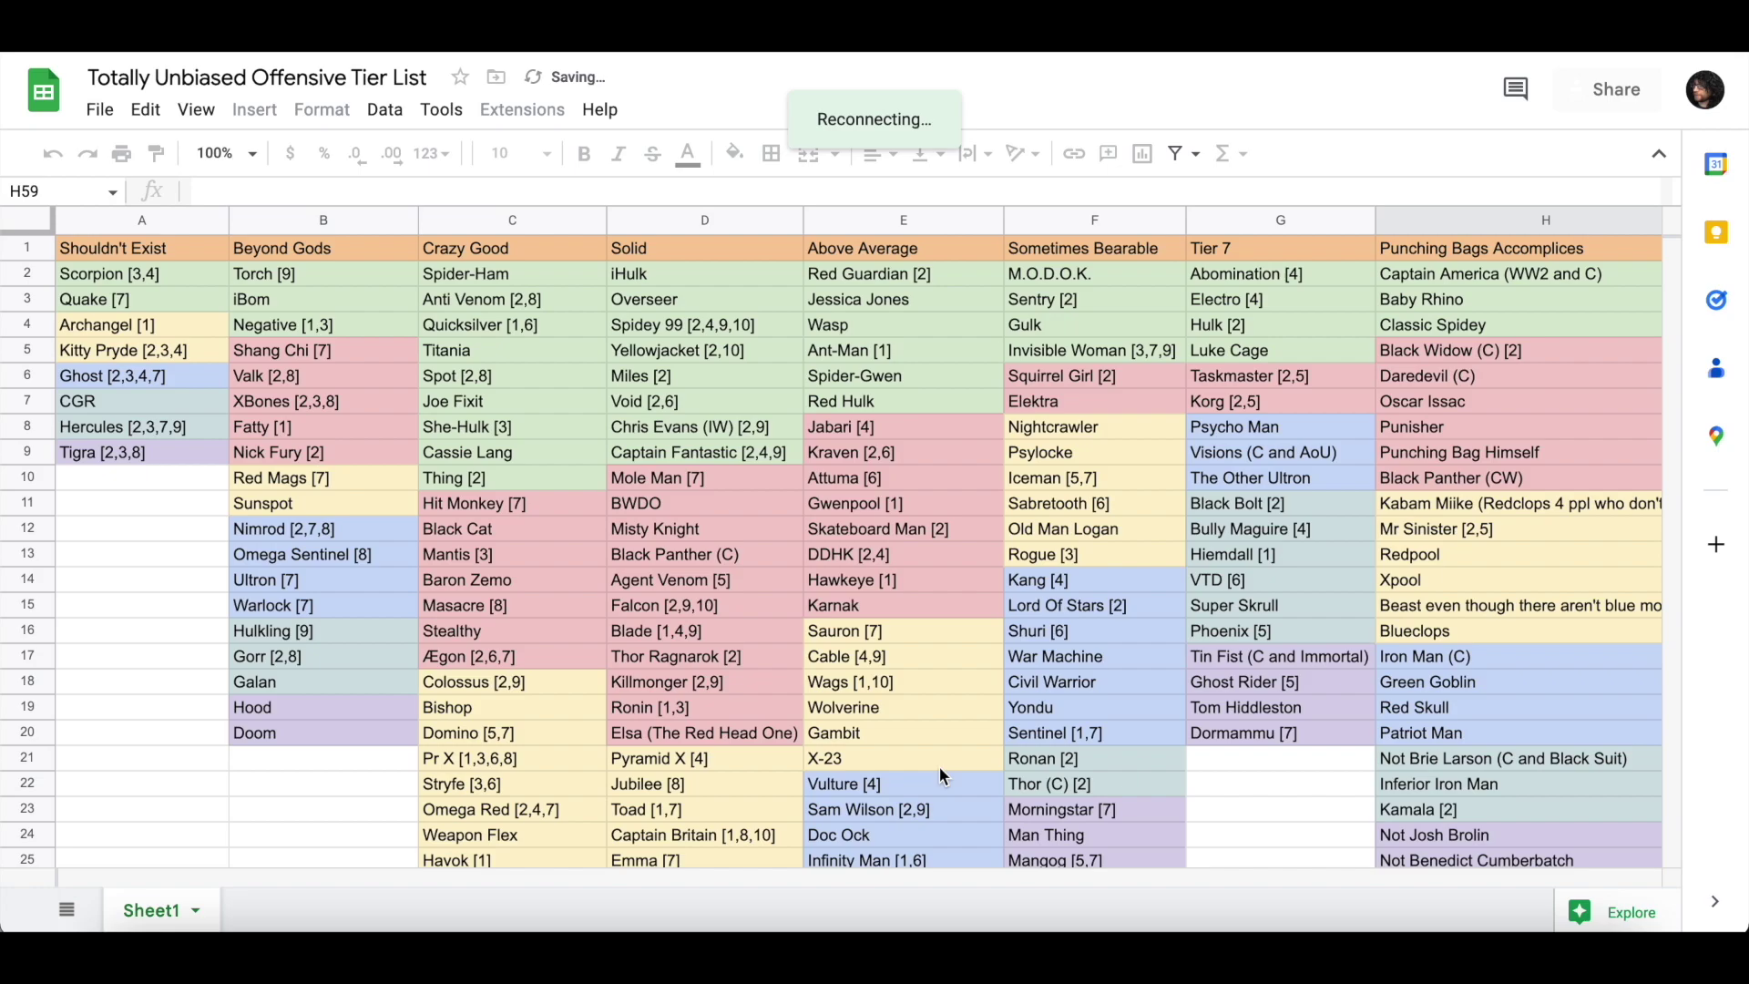
pyautogui.scroll(-7, 942, 775)
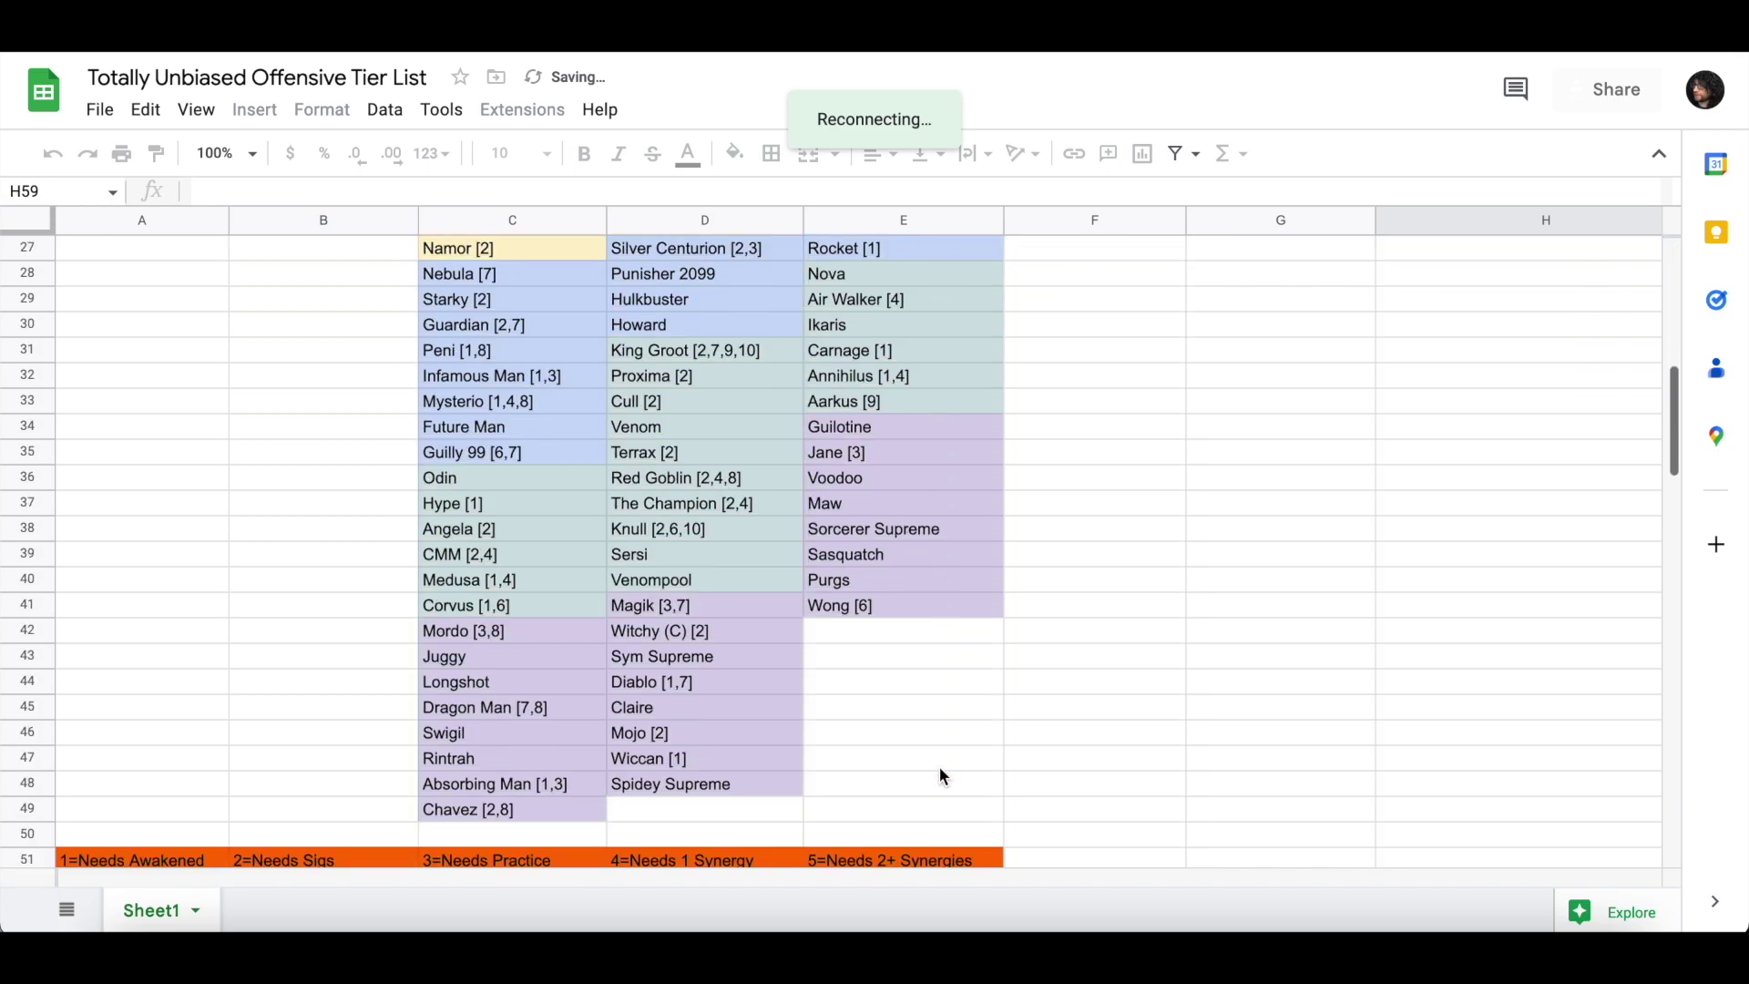
pyautogui.scroll(-3, 942, 774)
pyautogui.scroll(7, 942, 773)
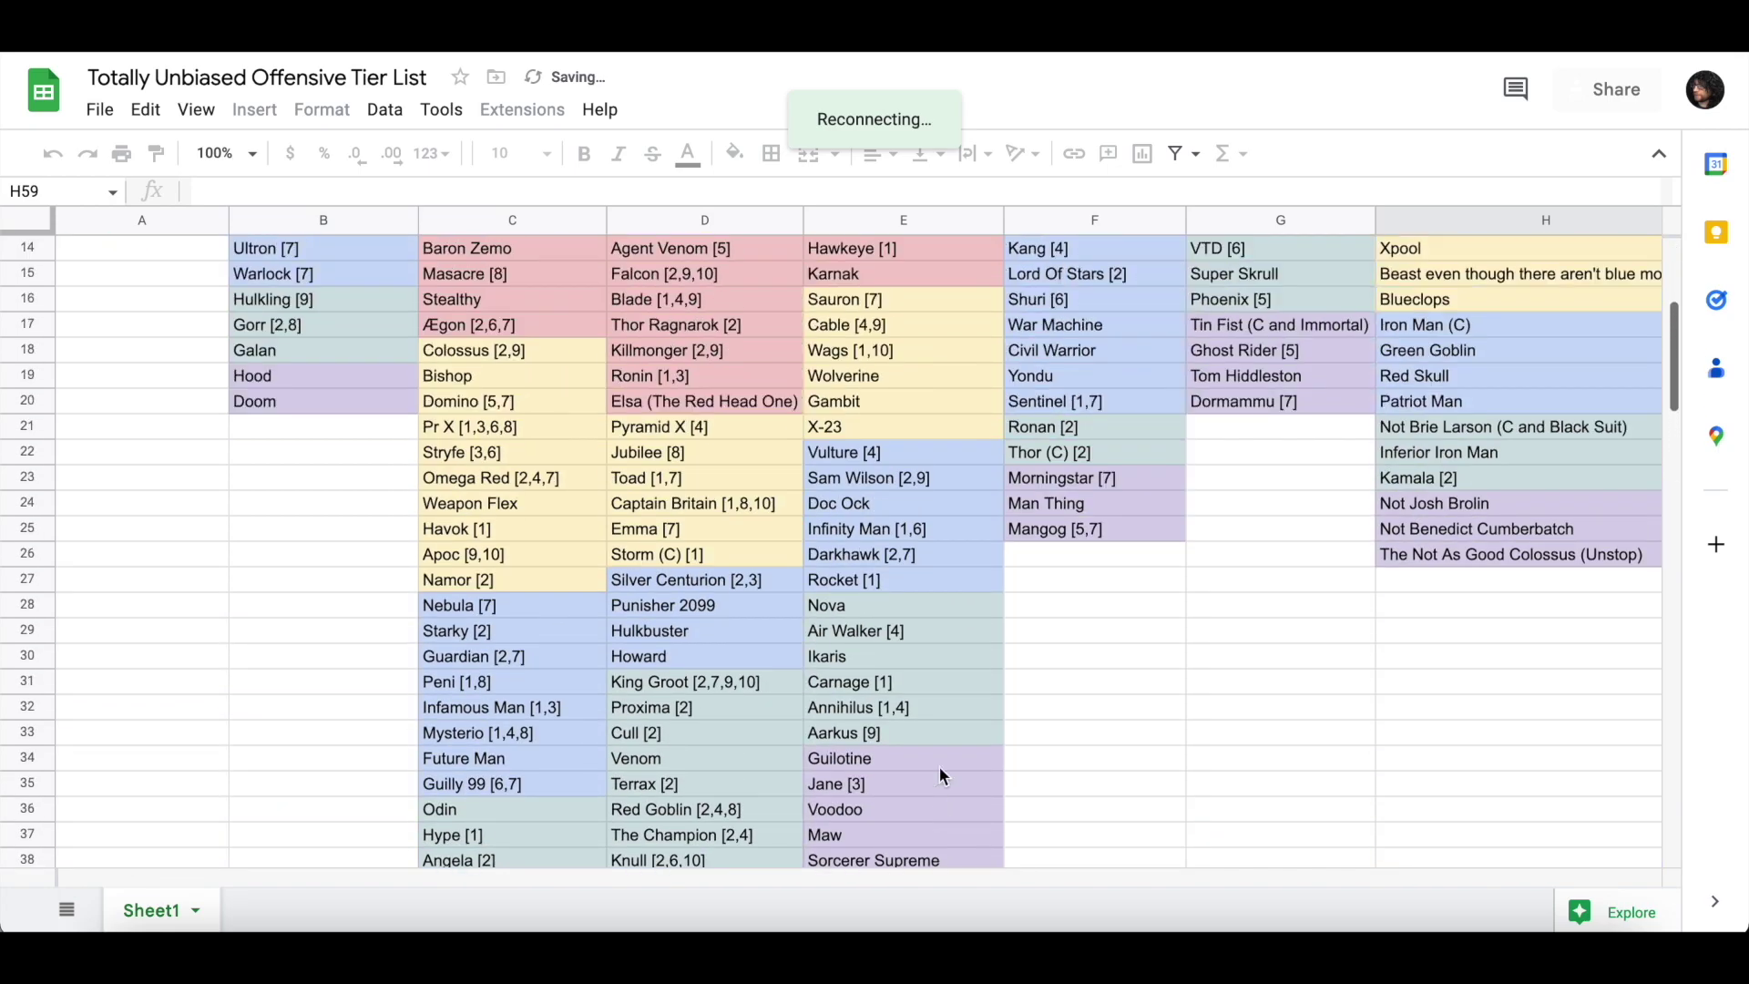
pyautogui.scroll(4, 939, 767)
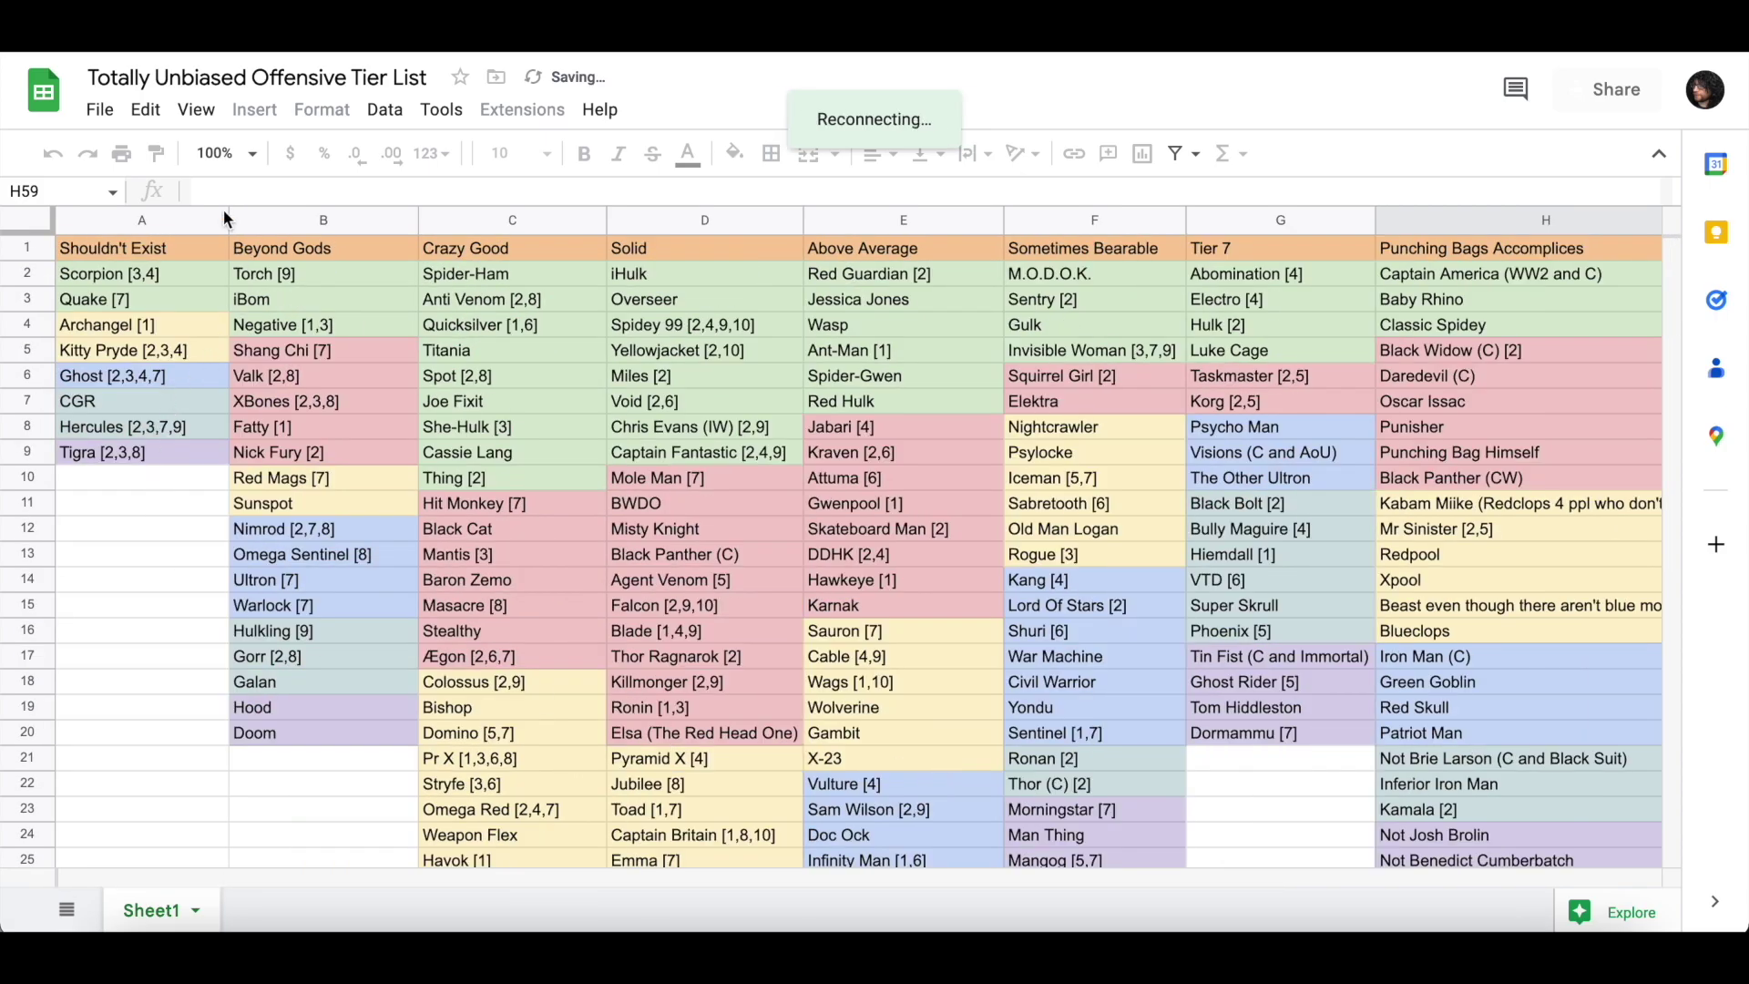
pyautogui.scroll(-8, 671, 752)
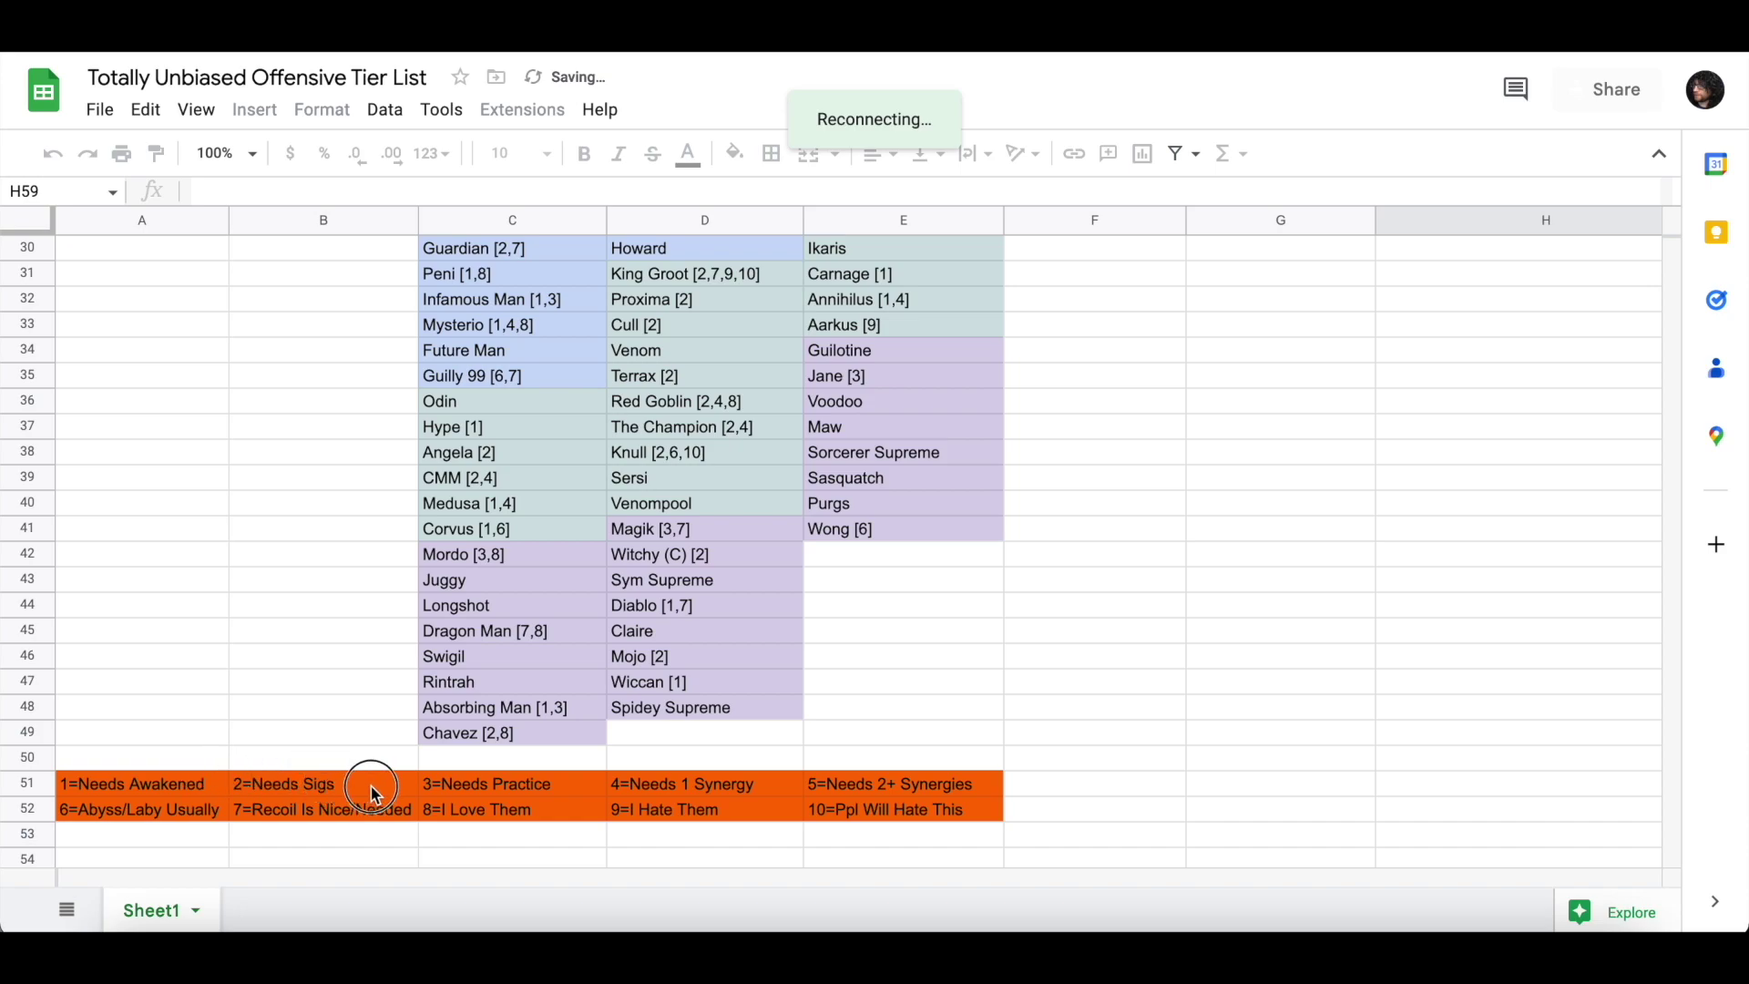
pyautogui.moveTo(209, 786); pyautogui.dragTo(961, 810)
pyautogui.click(730, 756)
pyautogui.click(709, 680)
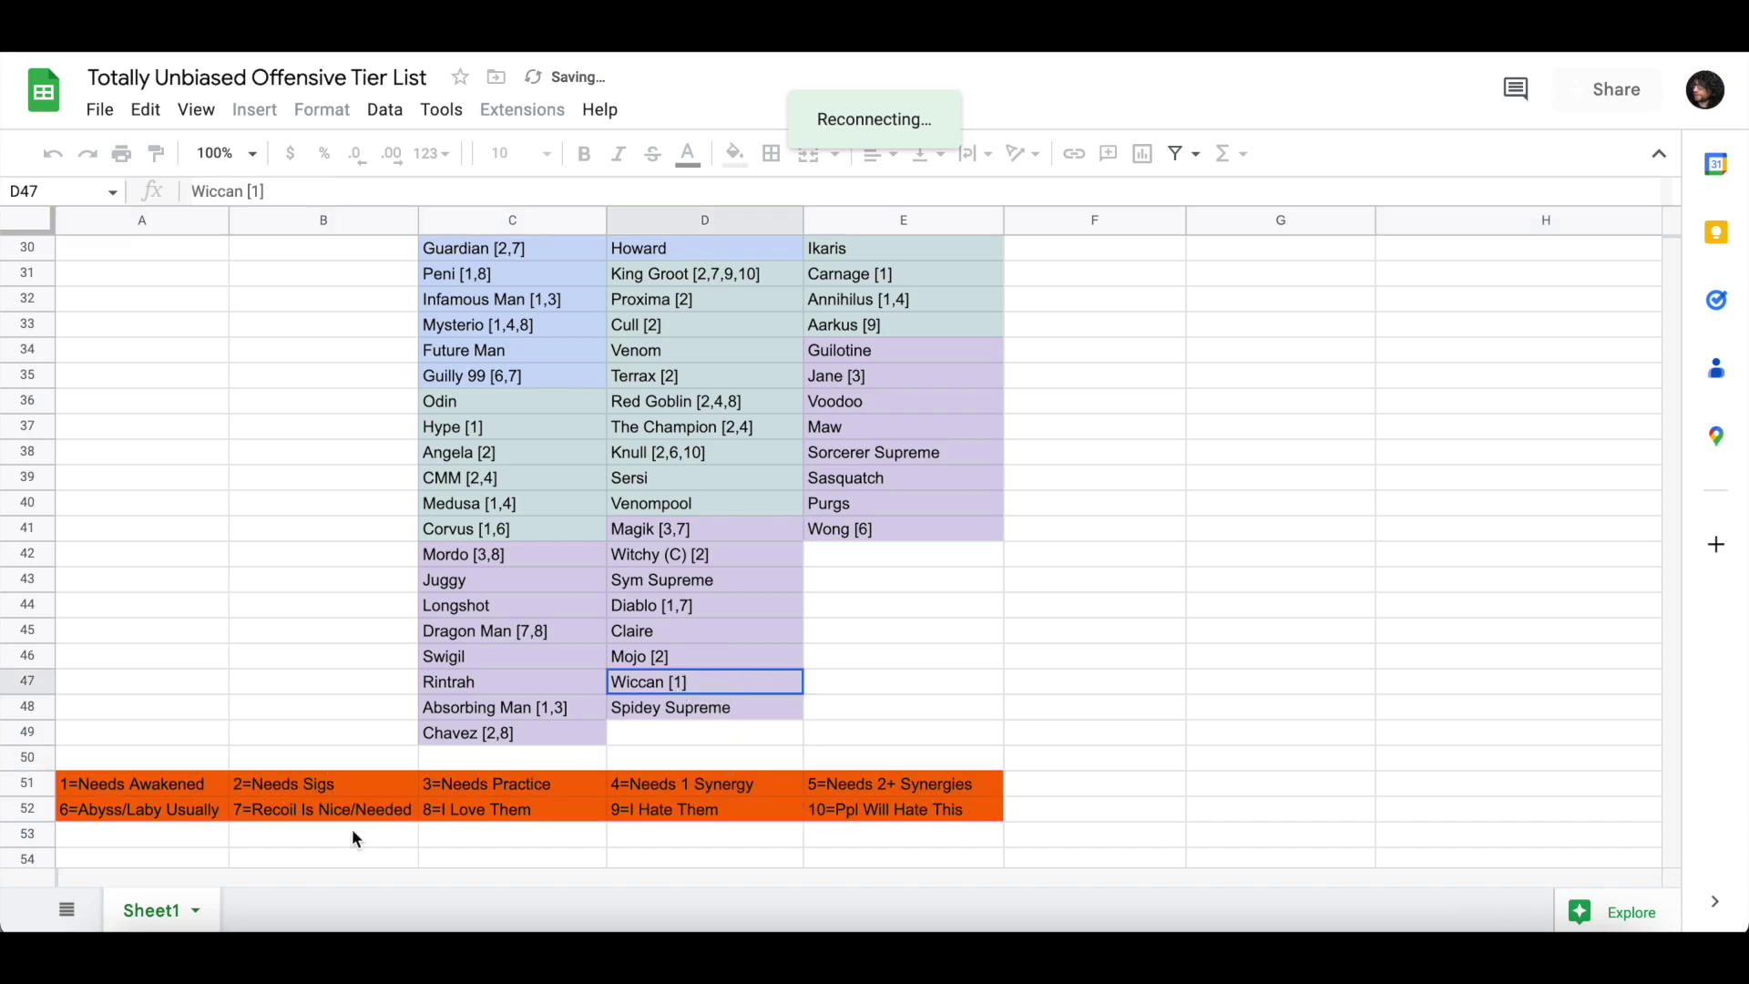
pyautogui.click(713, 582)
pyautogui.click(714, 552)
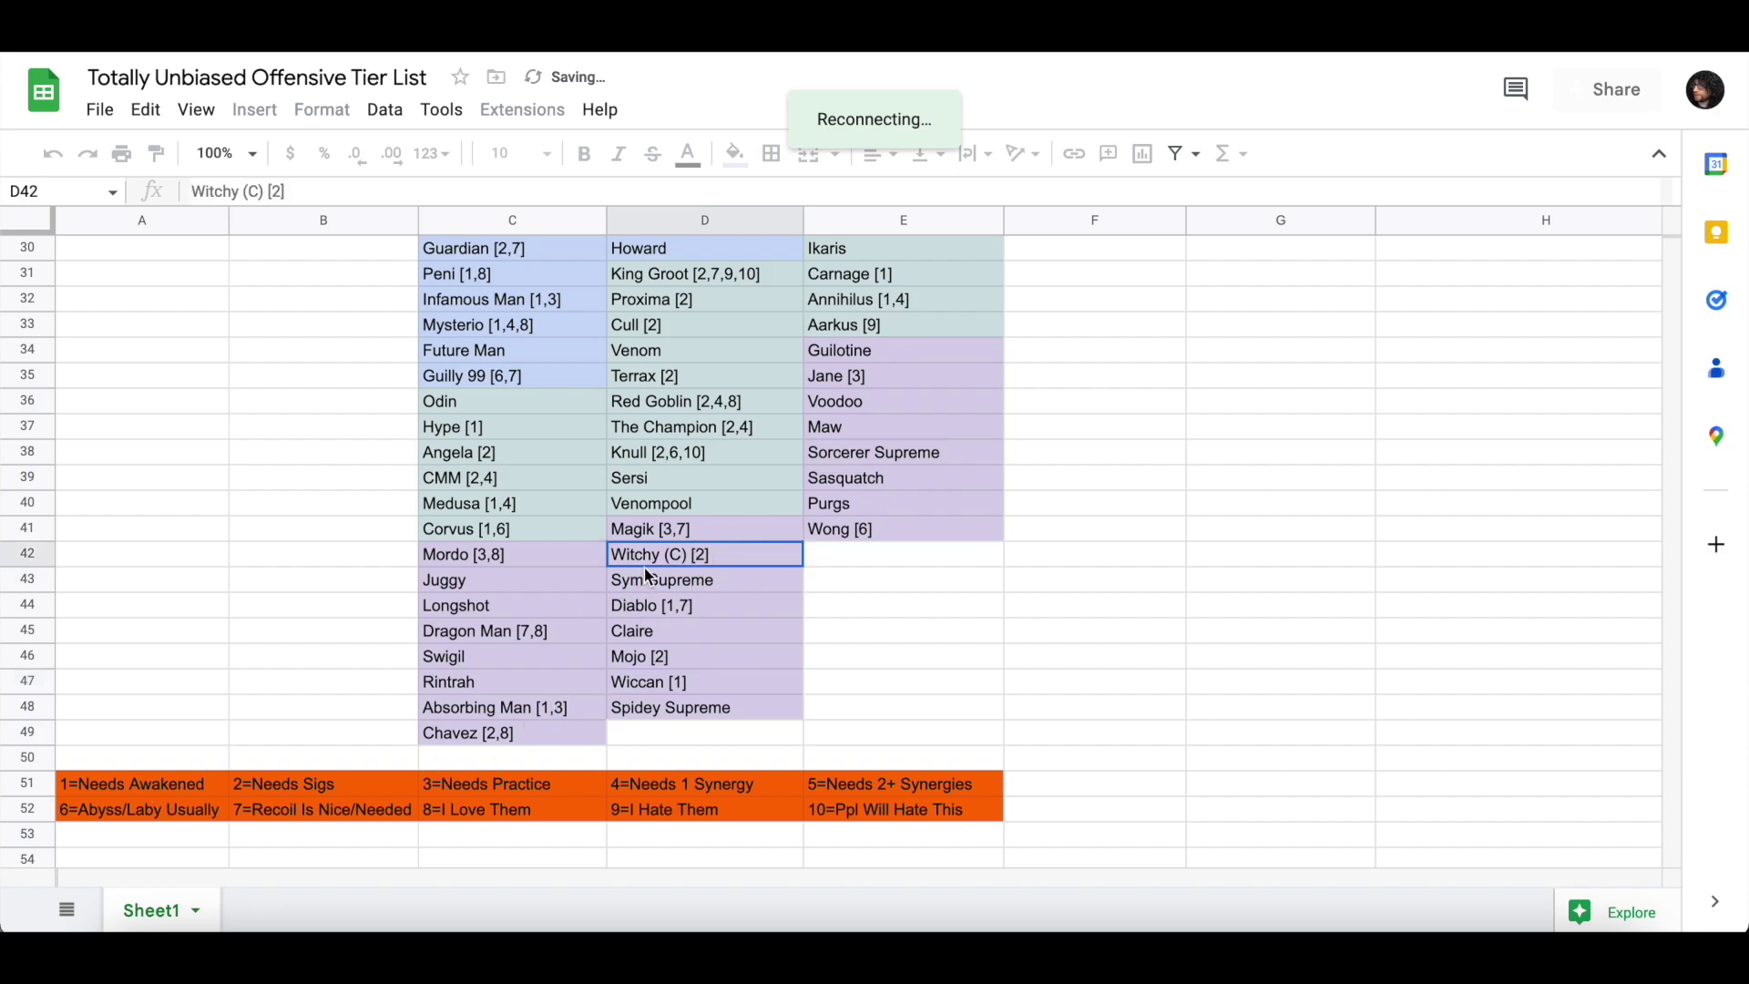
pyautogui.click(303, 789)
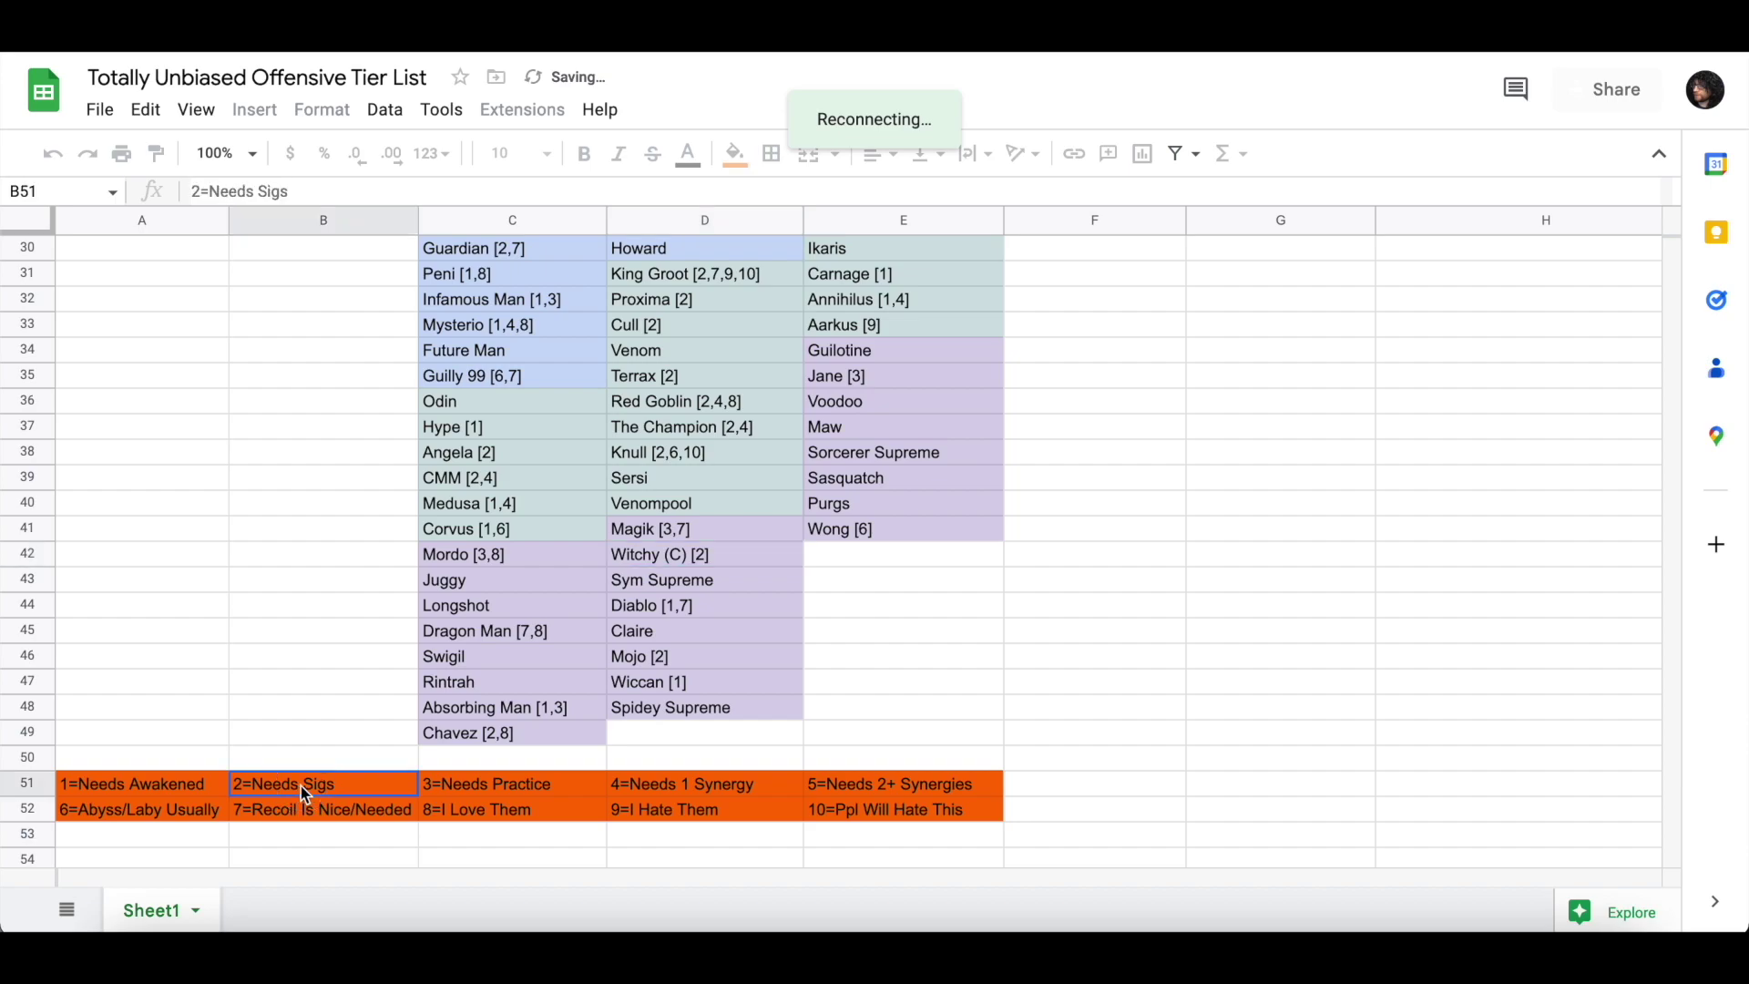
pyautogui.click(714, 456)
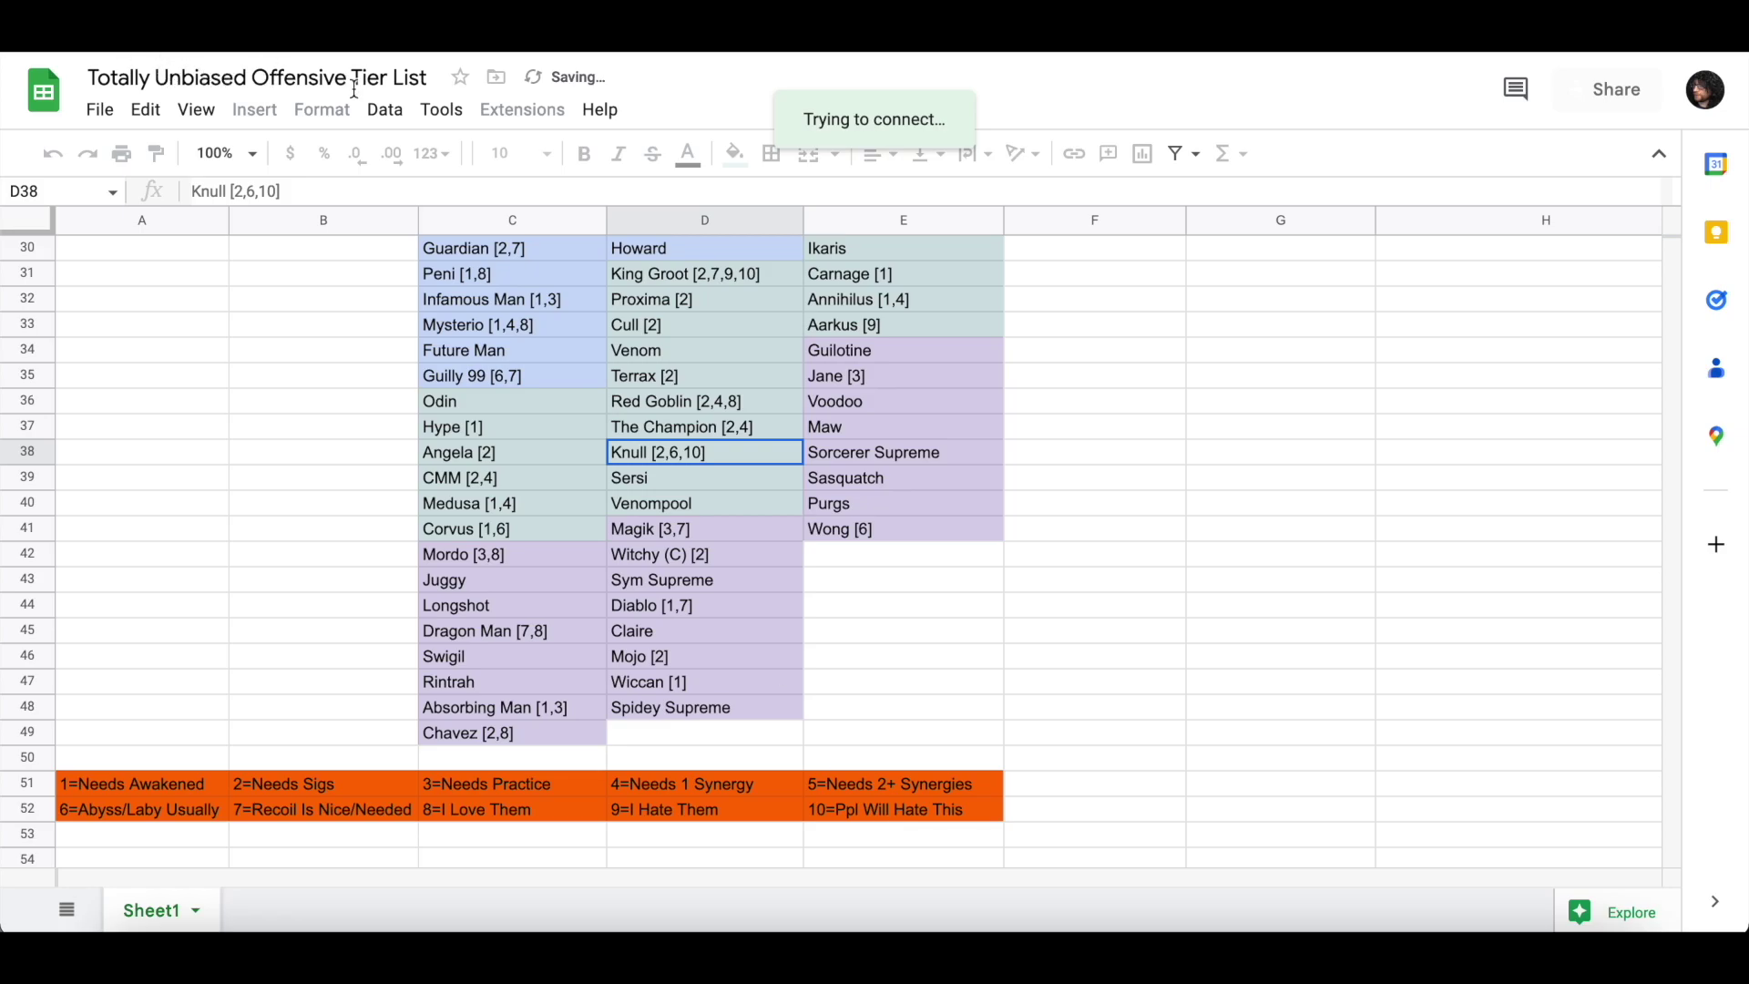
pyautogui.click(856, 591)
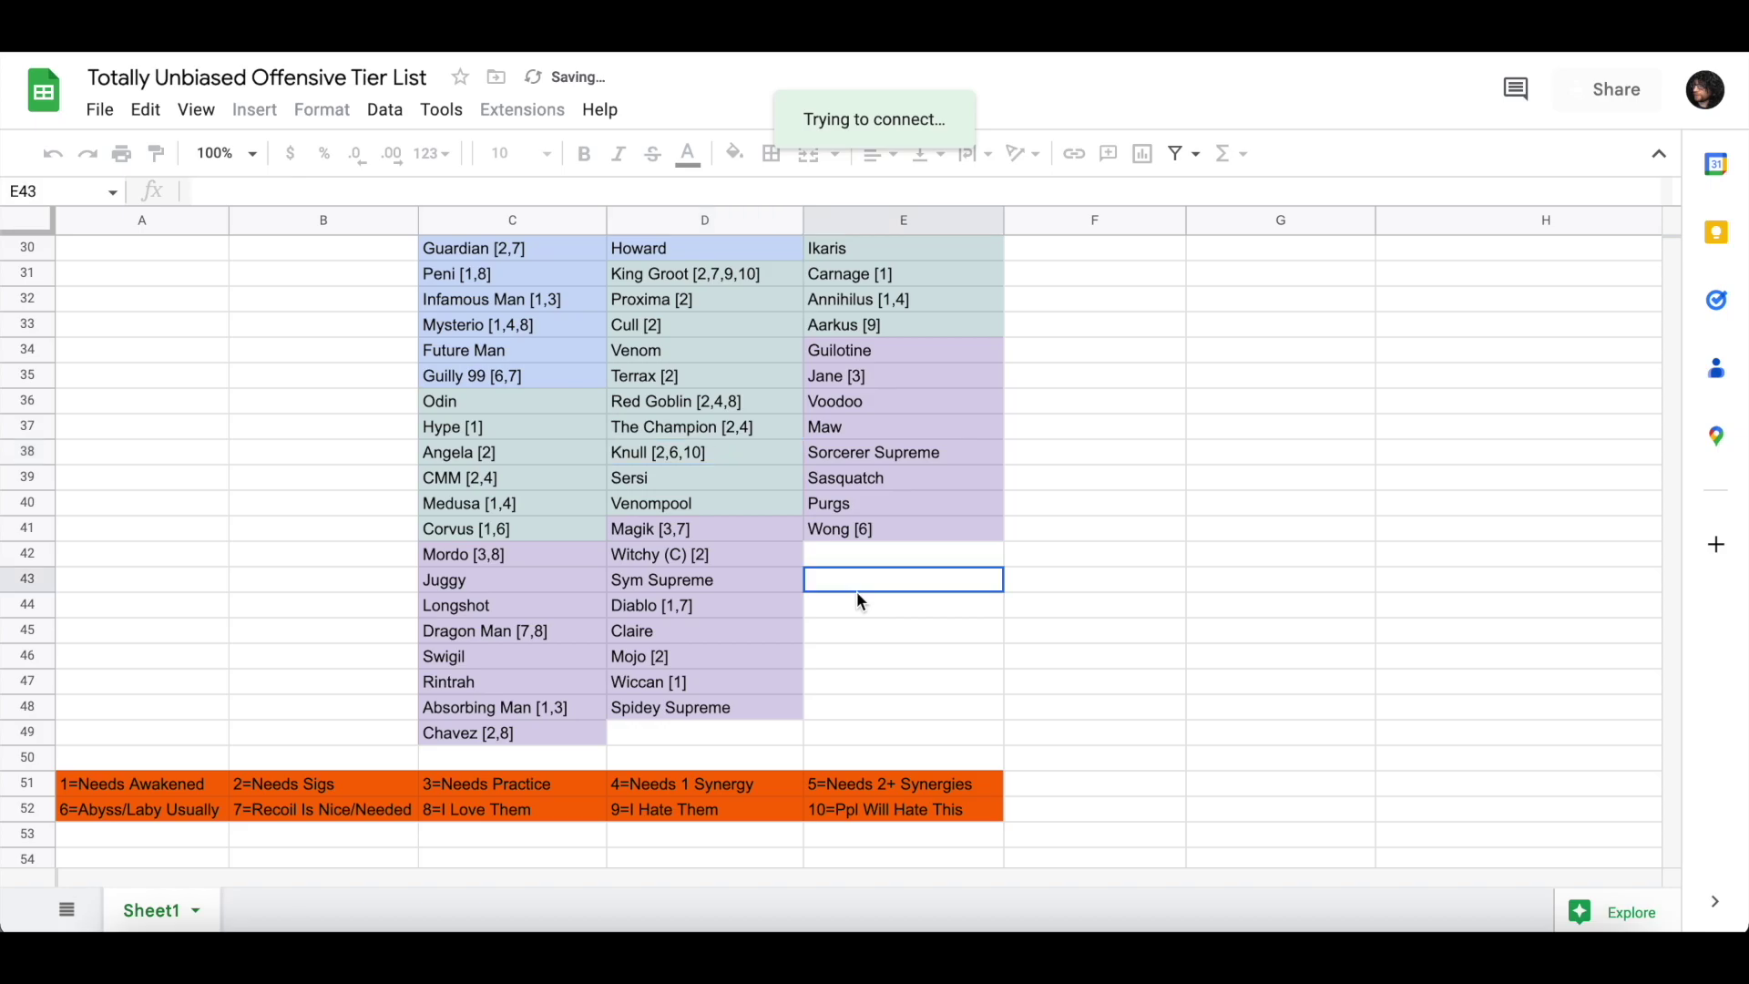
pyautogui.scroll(10, 857, 592)
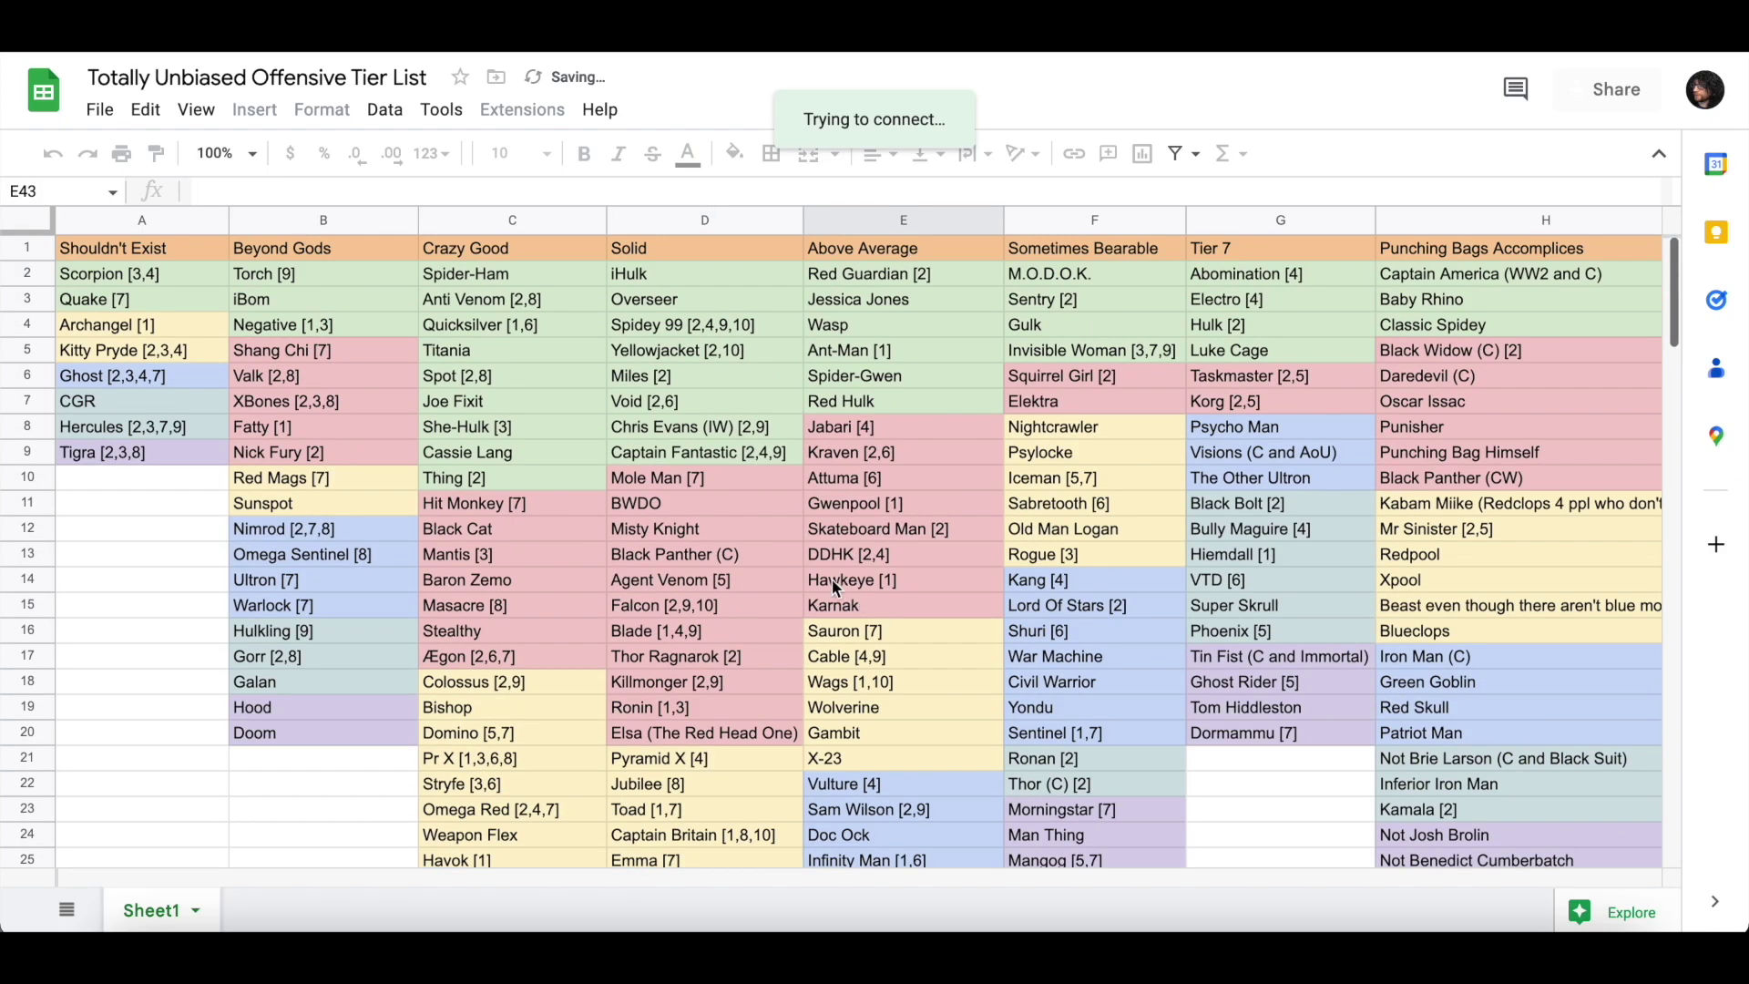
pyautogui.click(539, 455)
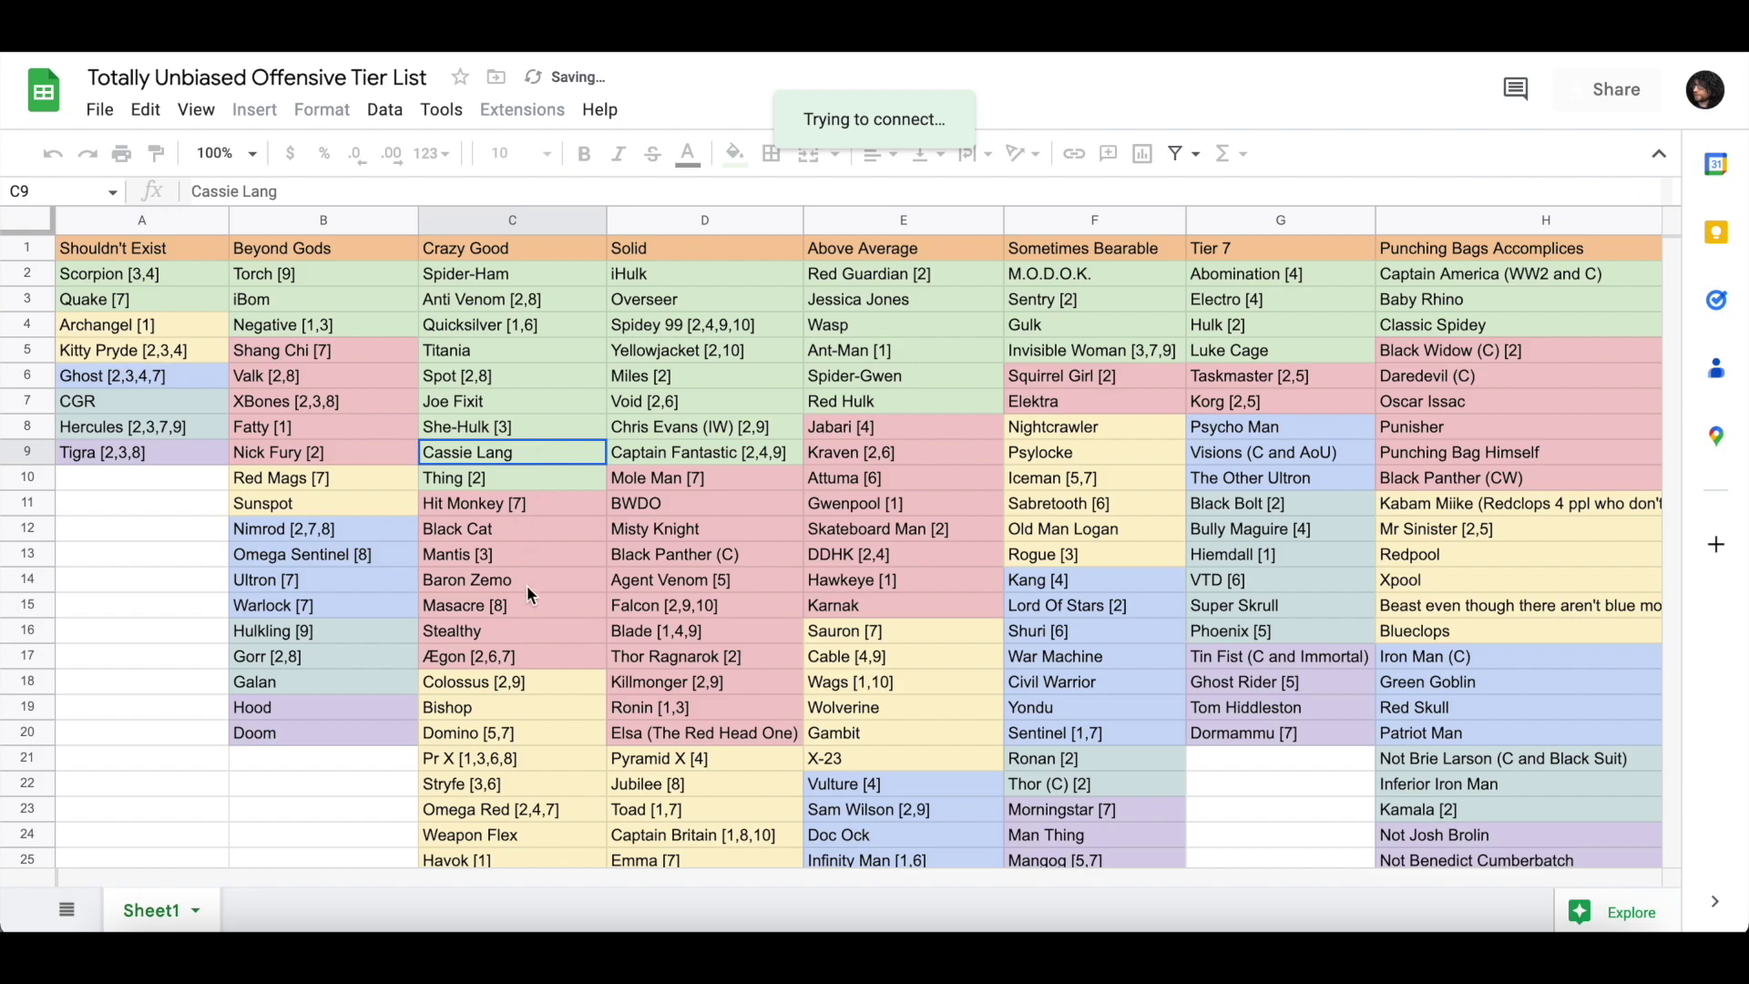
pyautogui.scroll(-6, 529, 591)
pyautogui.scroll(-2, 527, 585)
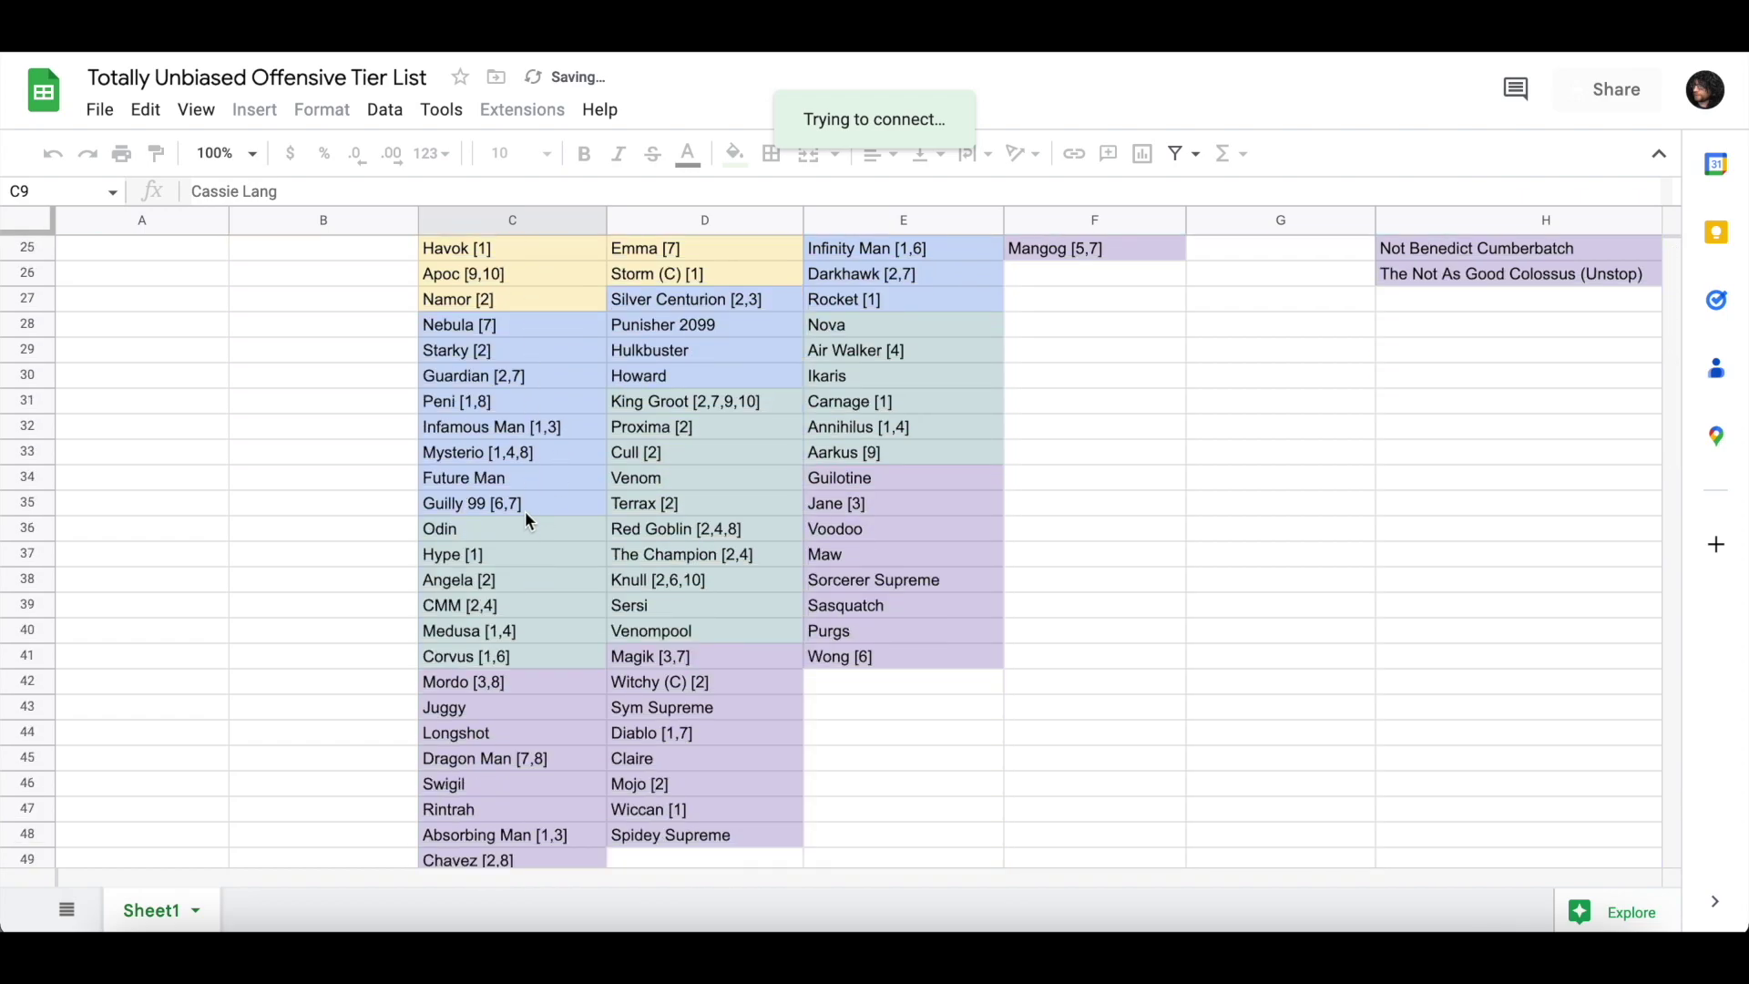
pyautogui.click(543, 472)
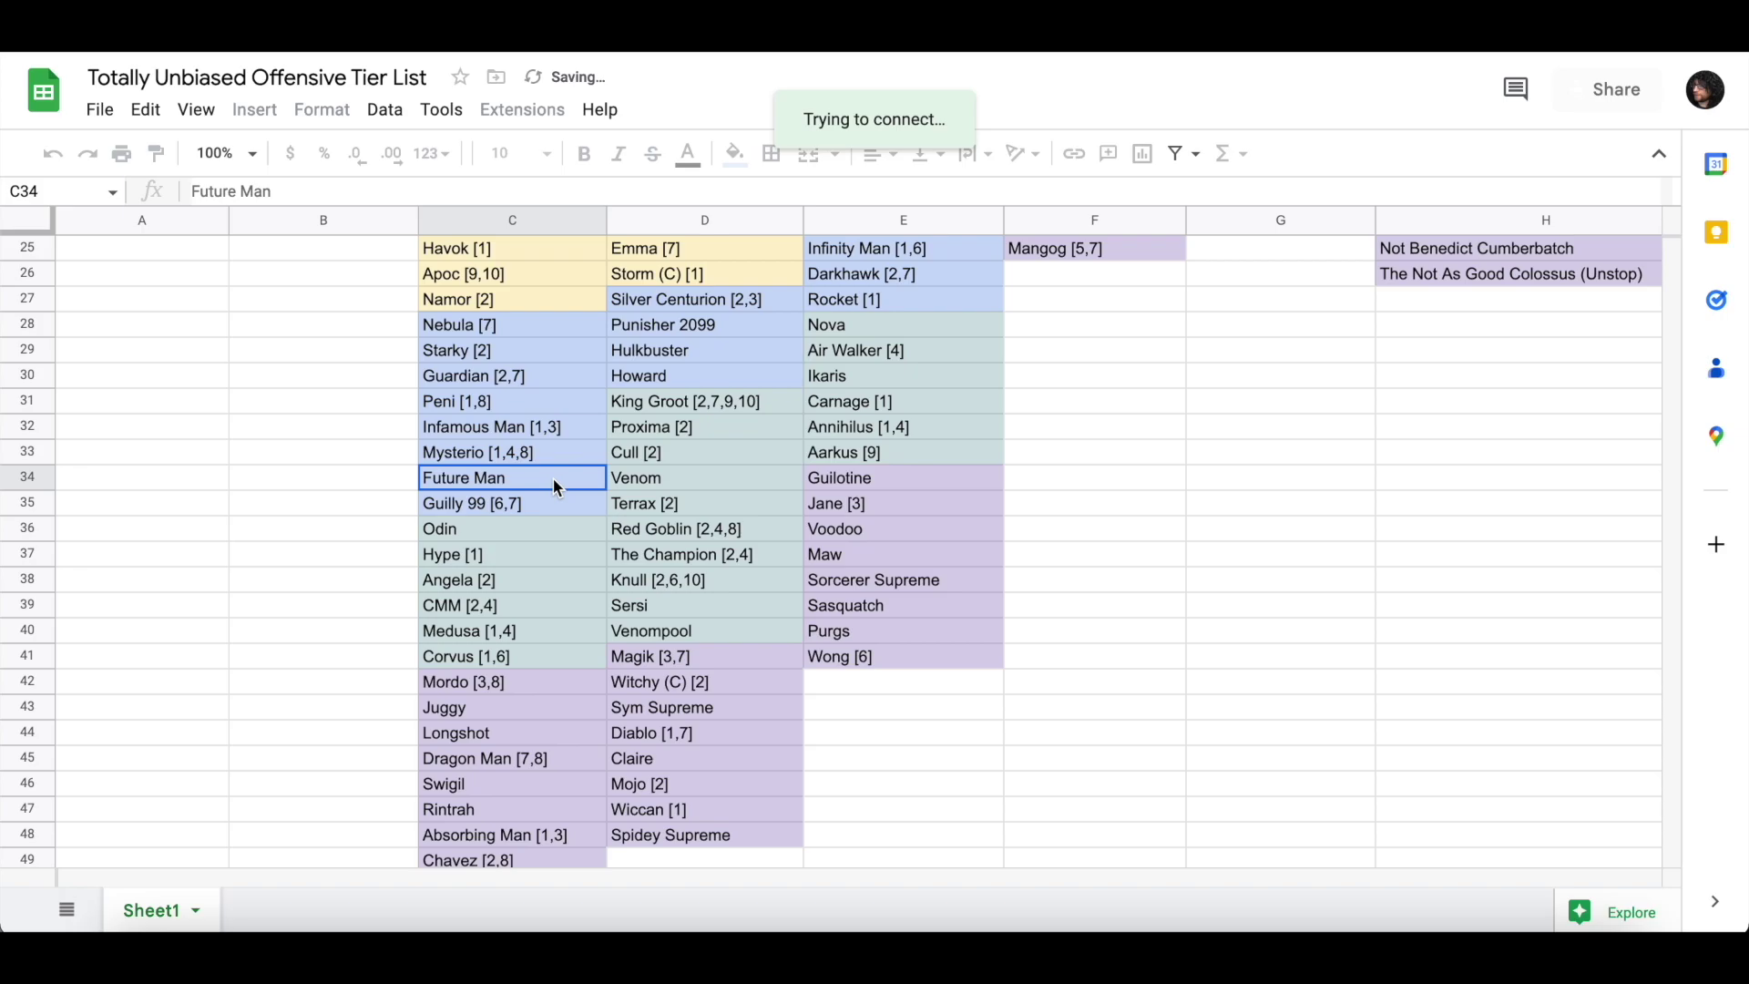
pyautogui.scroll(8, 554, 478)
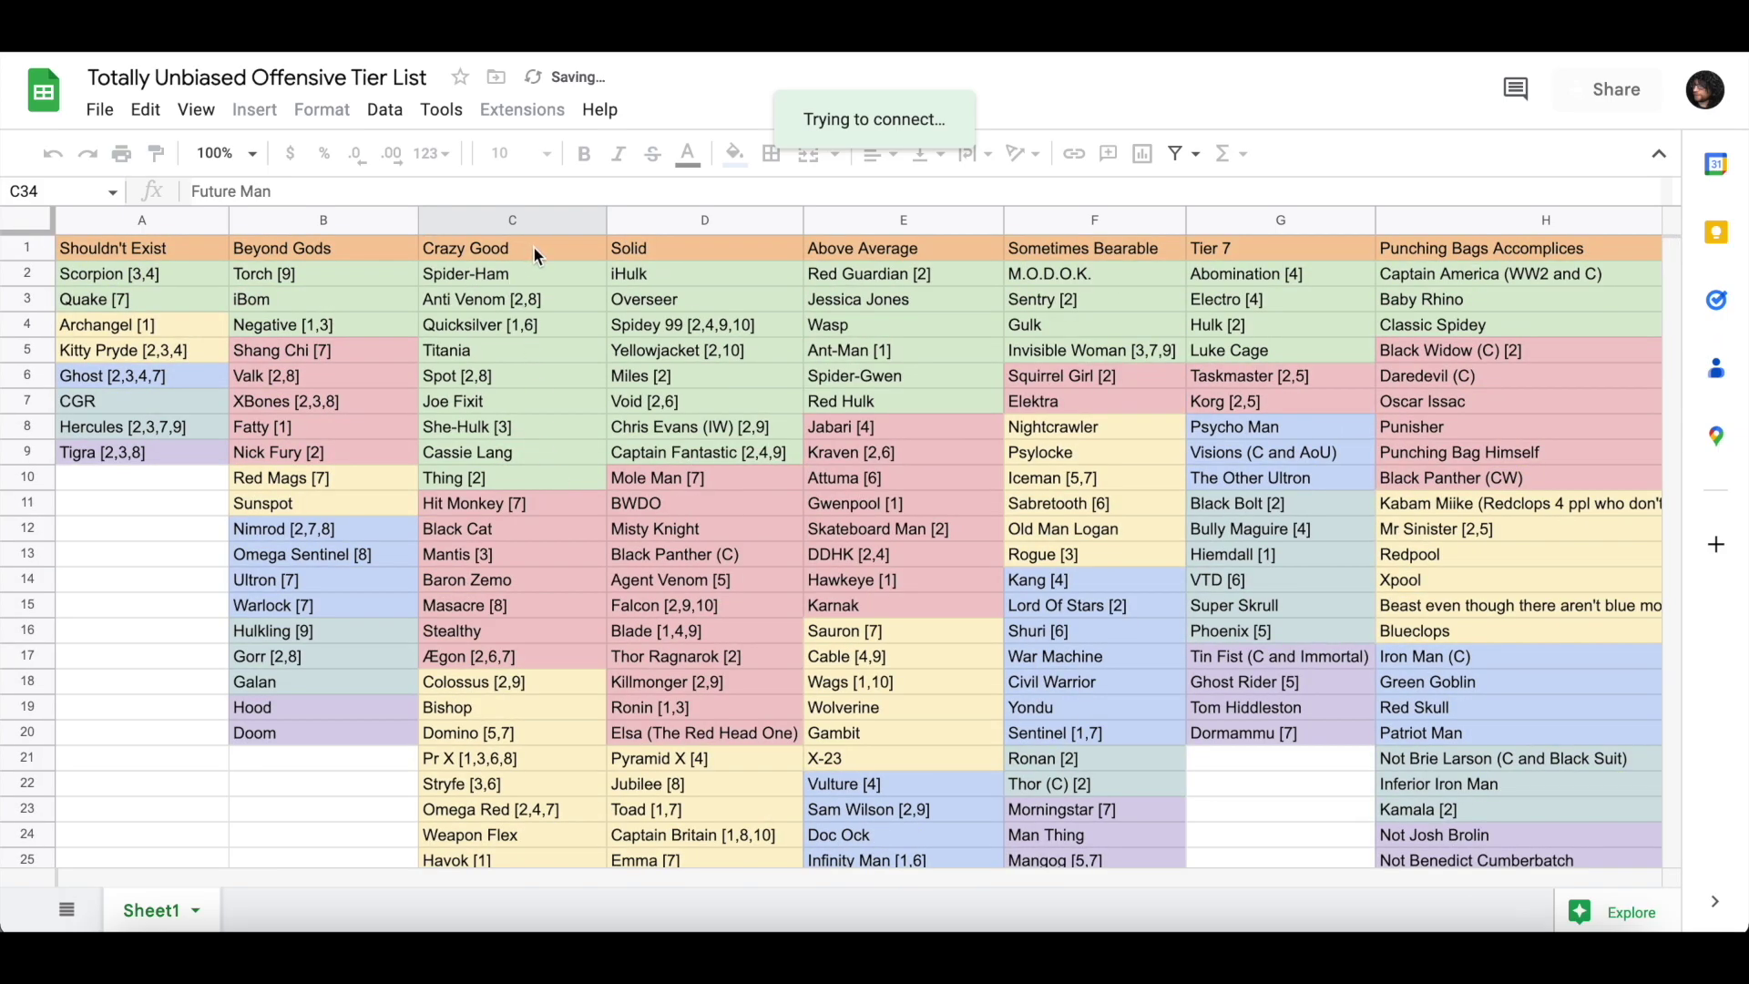
pyautogui.click(753, 251)
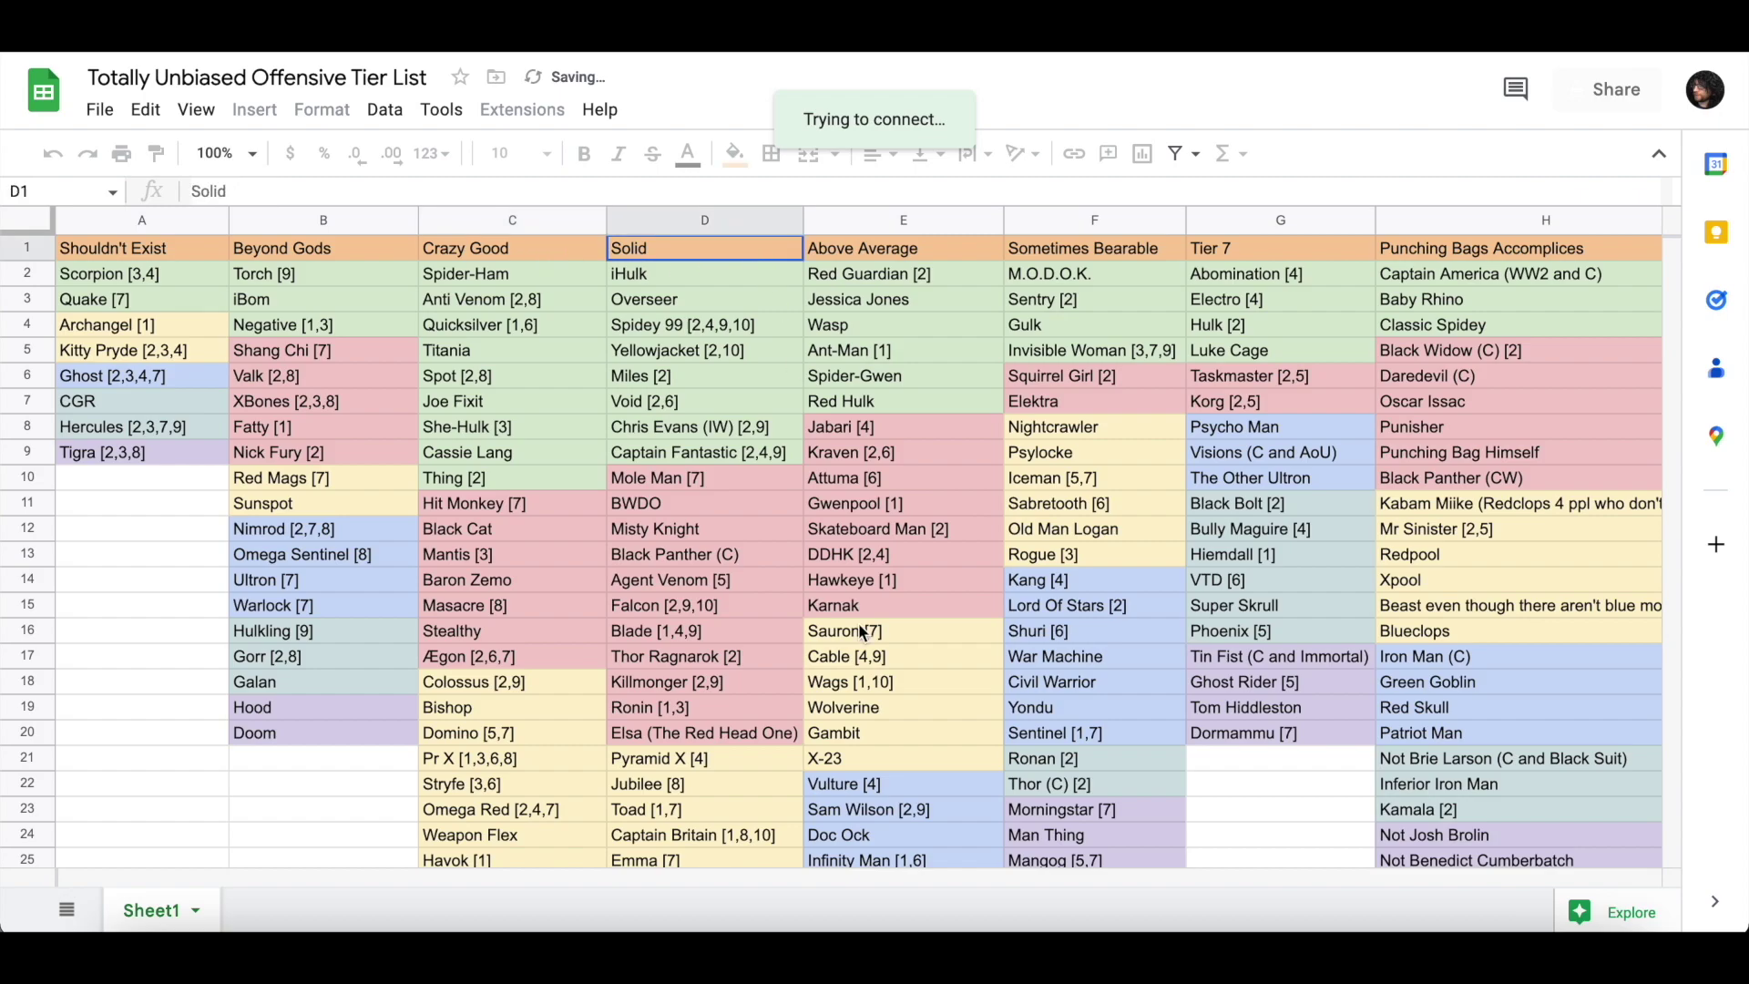
pyautogui.scroll(-14, 863, 631)
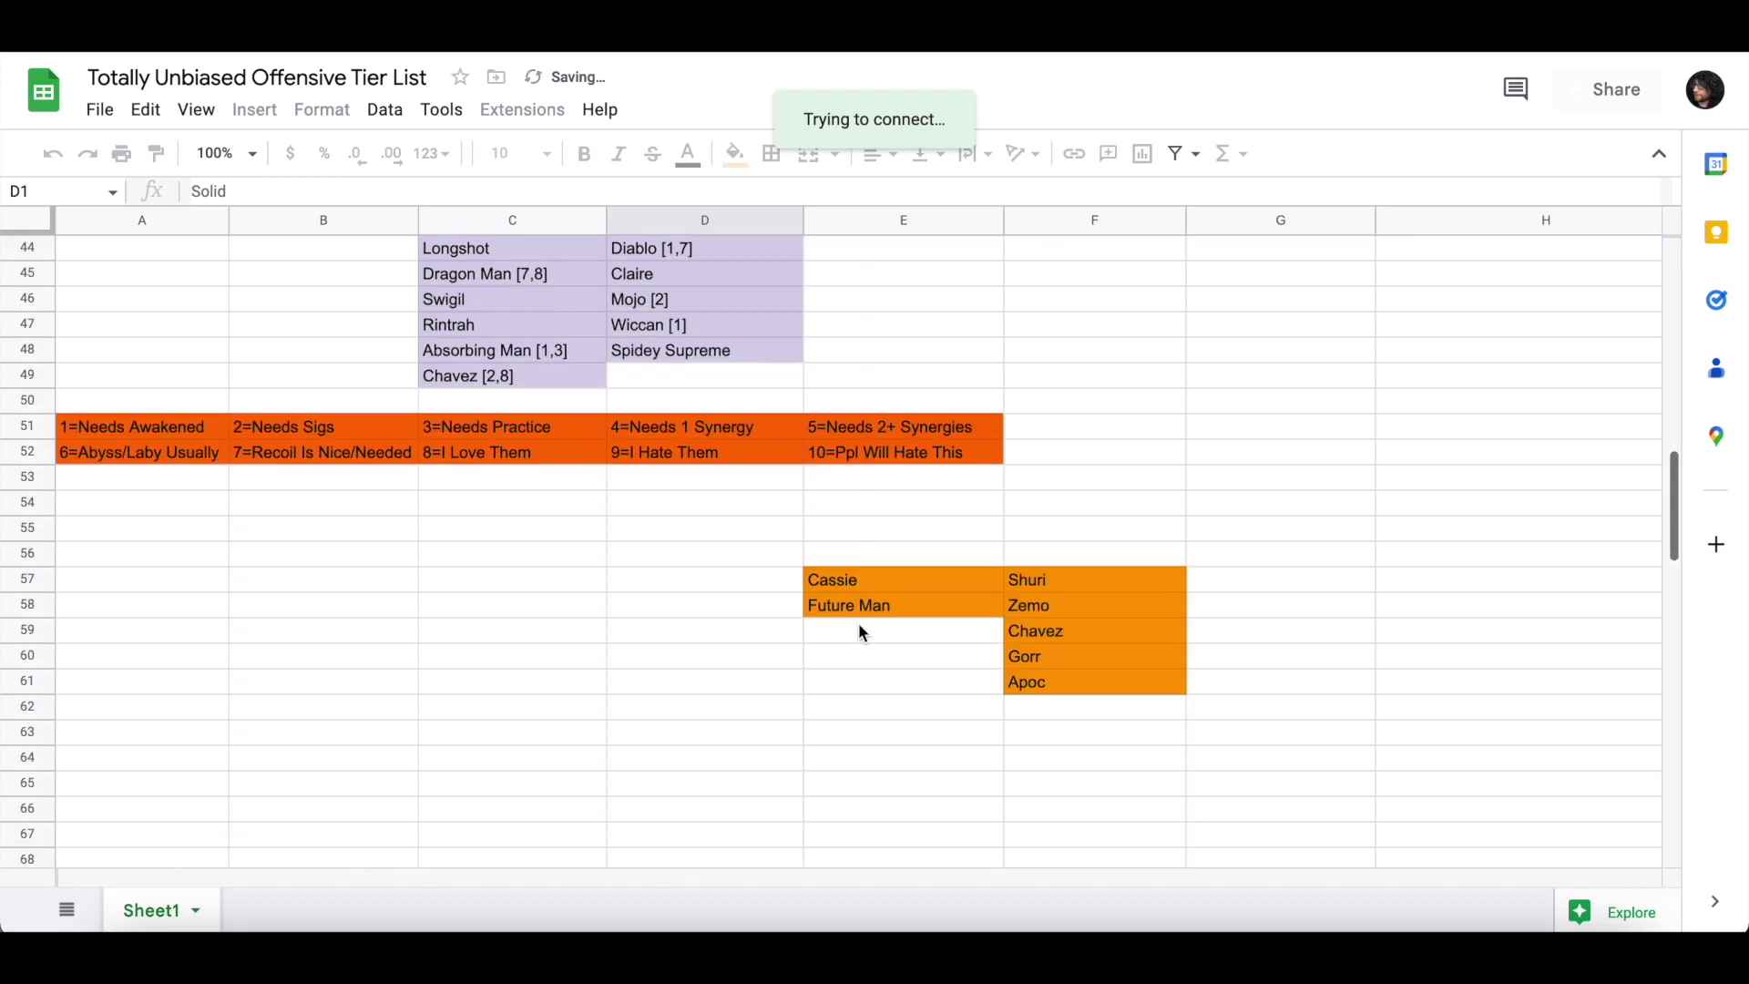
pyautogui.scroll(12, 863, 631)
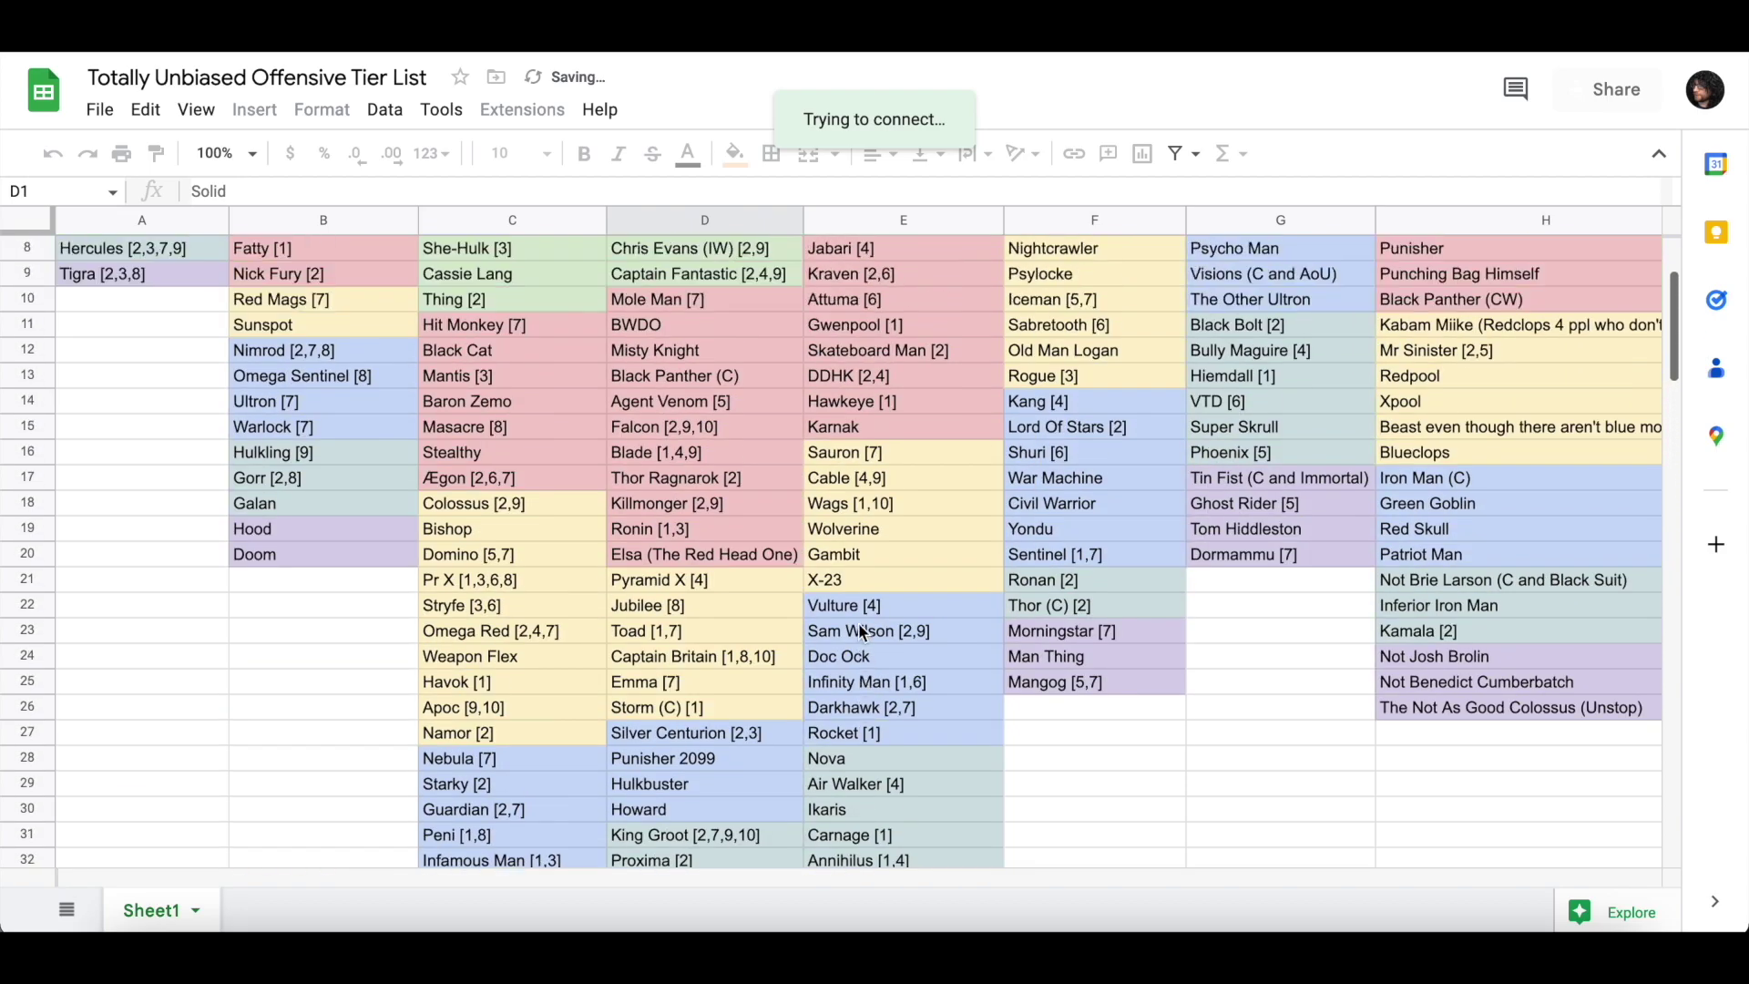
pyautogui.scroll(3, 863, 630)
pyautogui.click(1059, 638)
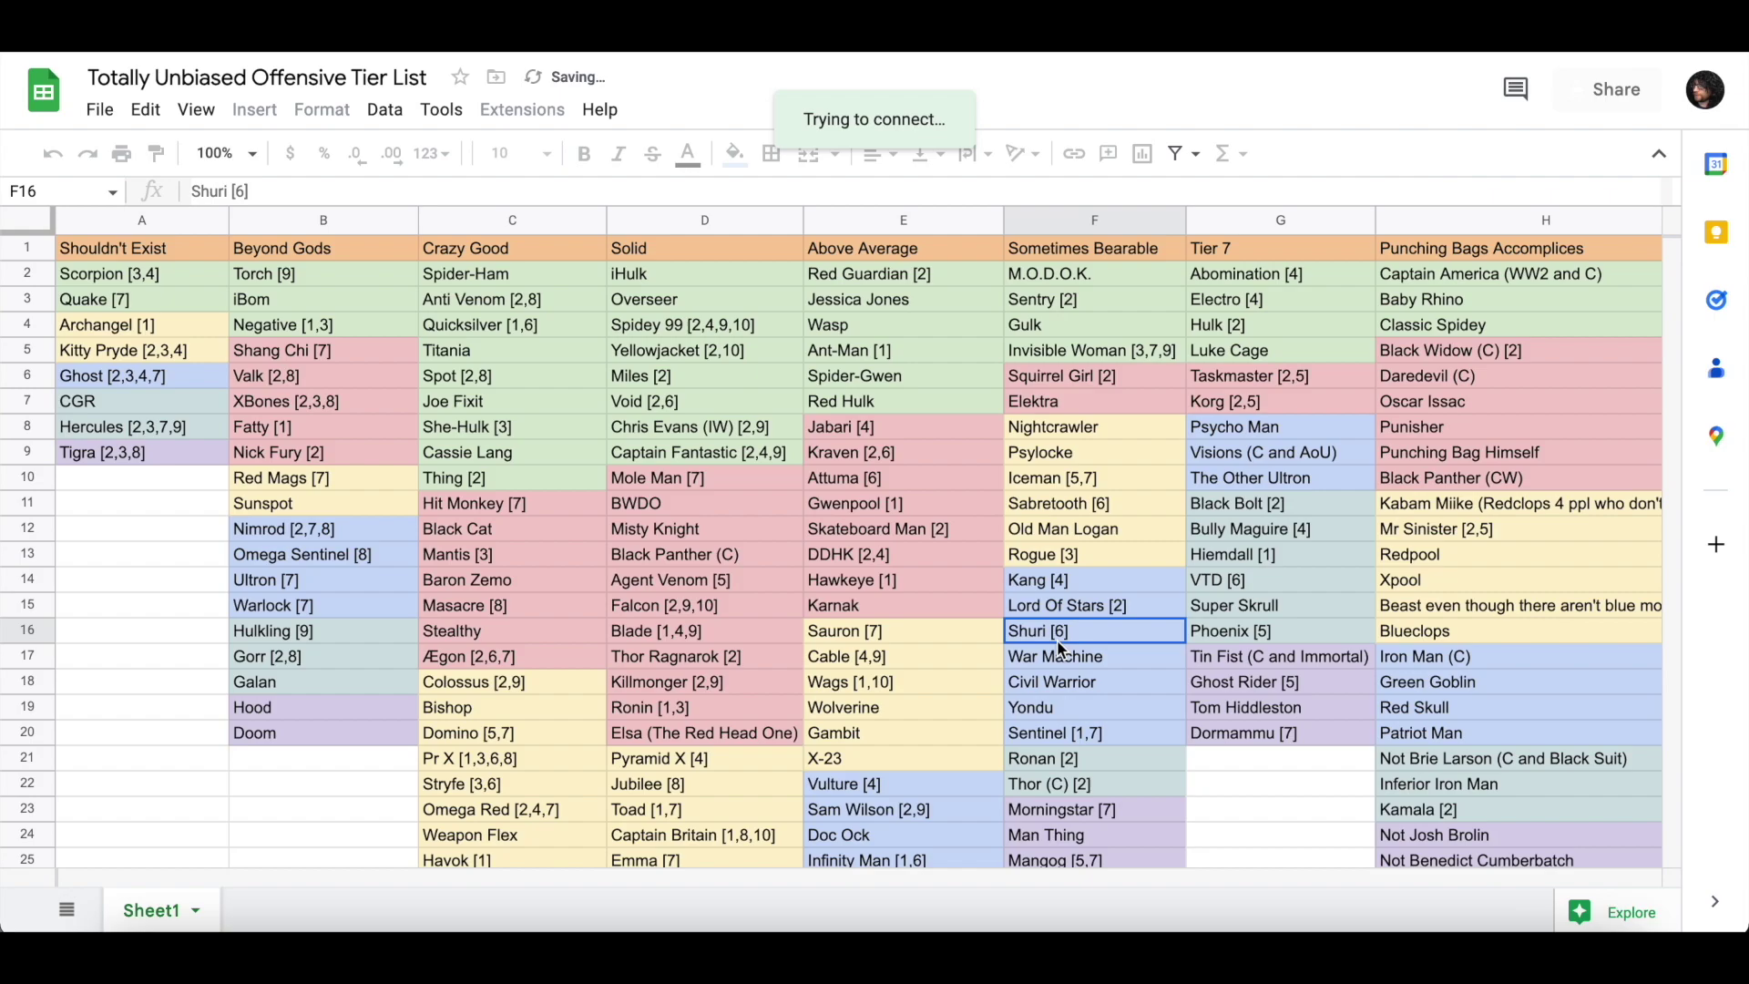
pyautogui.scroll(-5, 1060, 647)
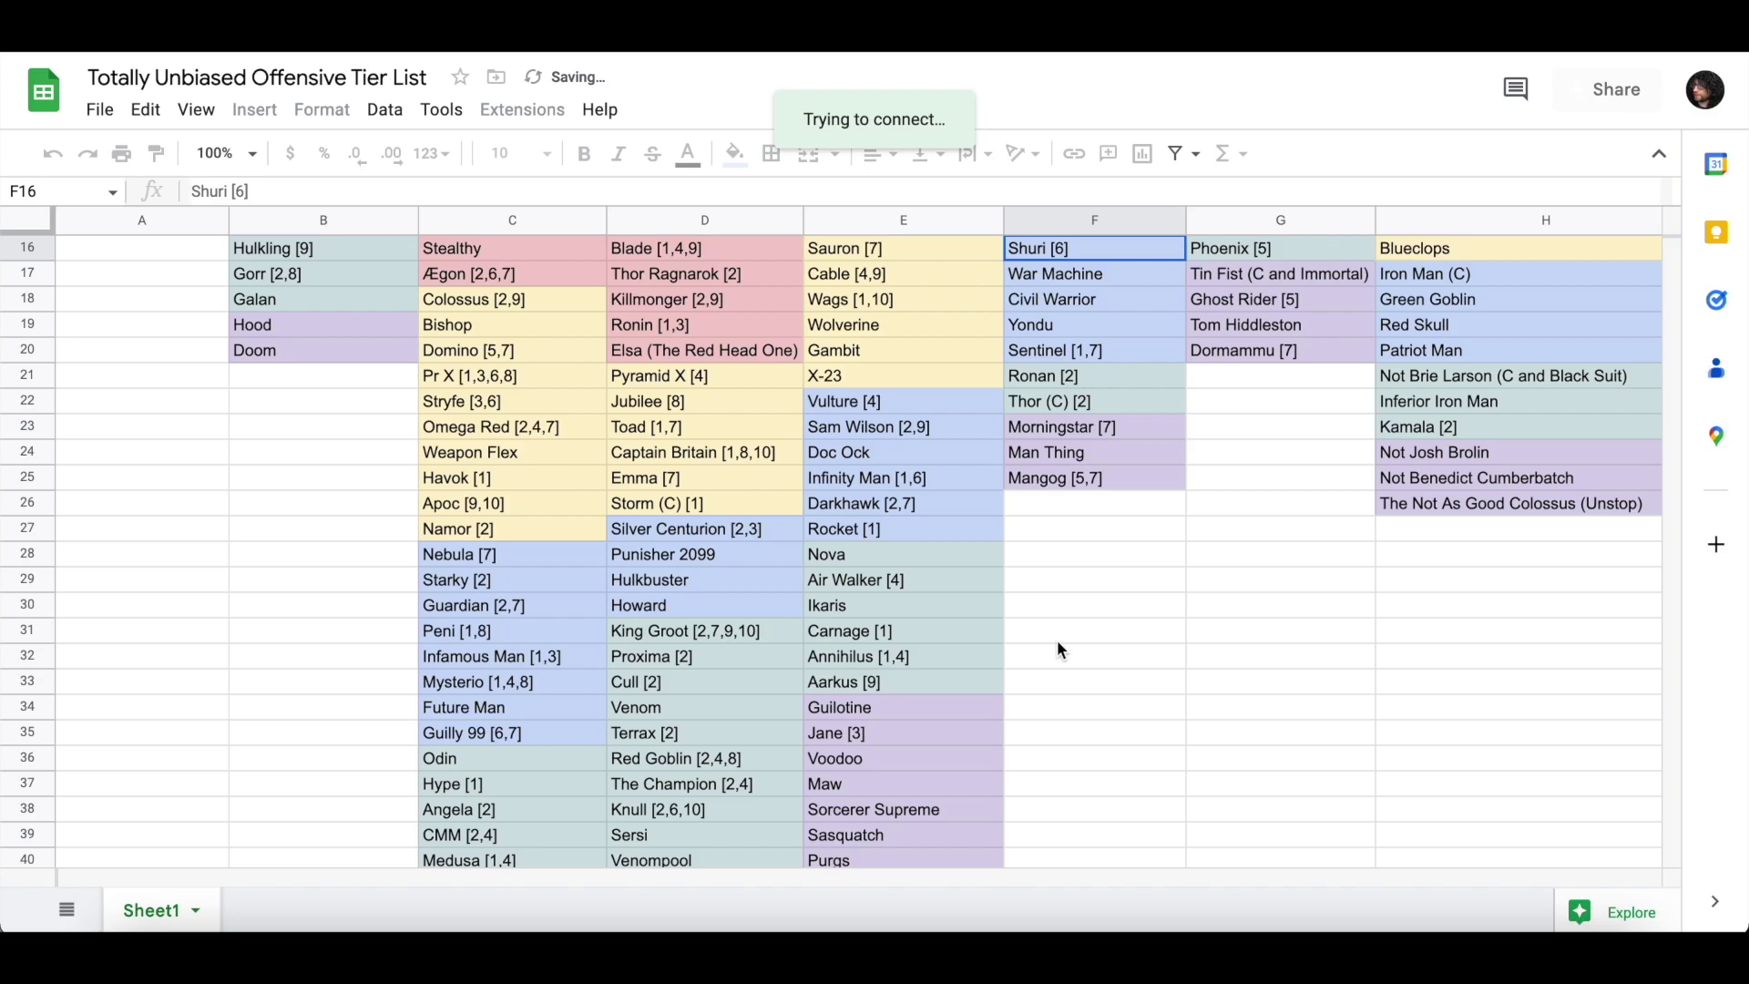
pyautogui.scroll(-9, 1058, 645)
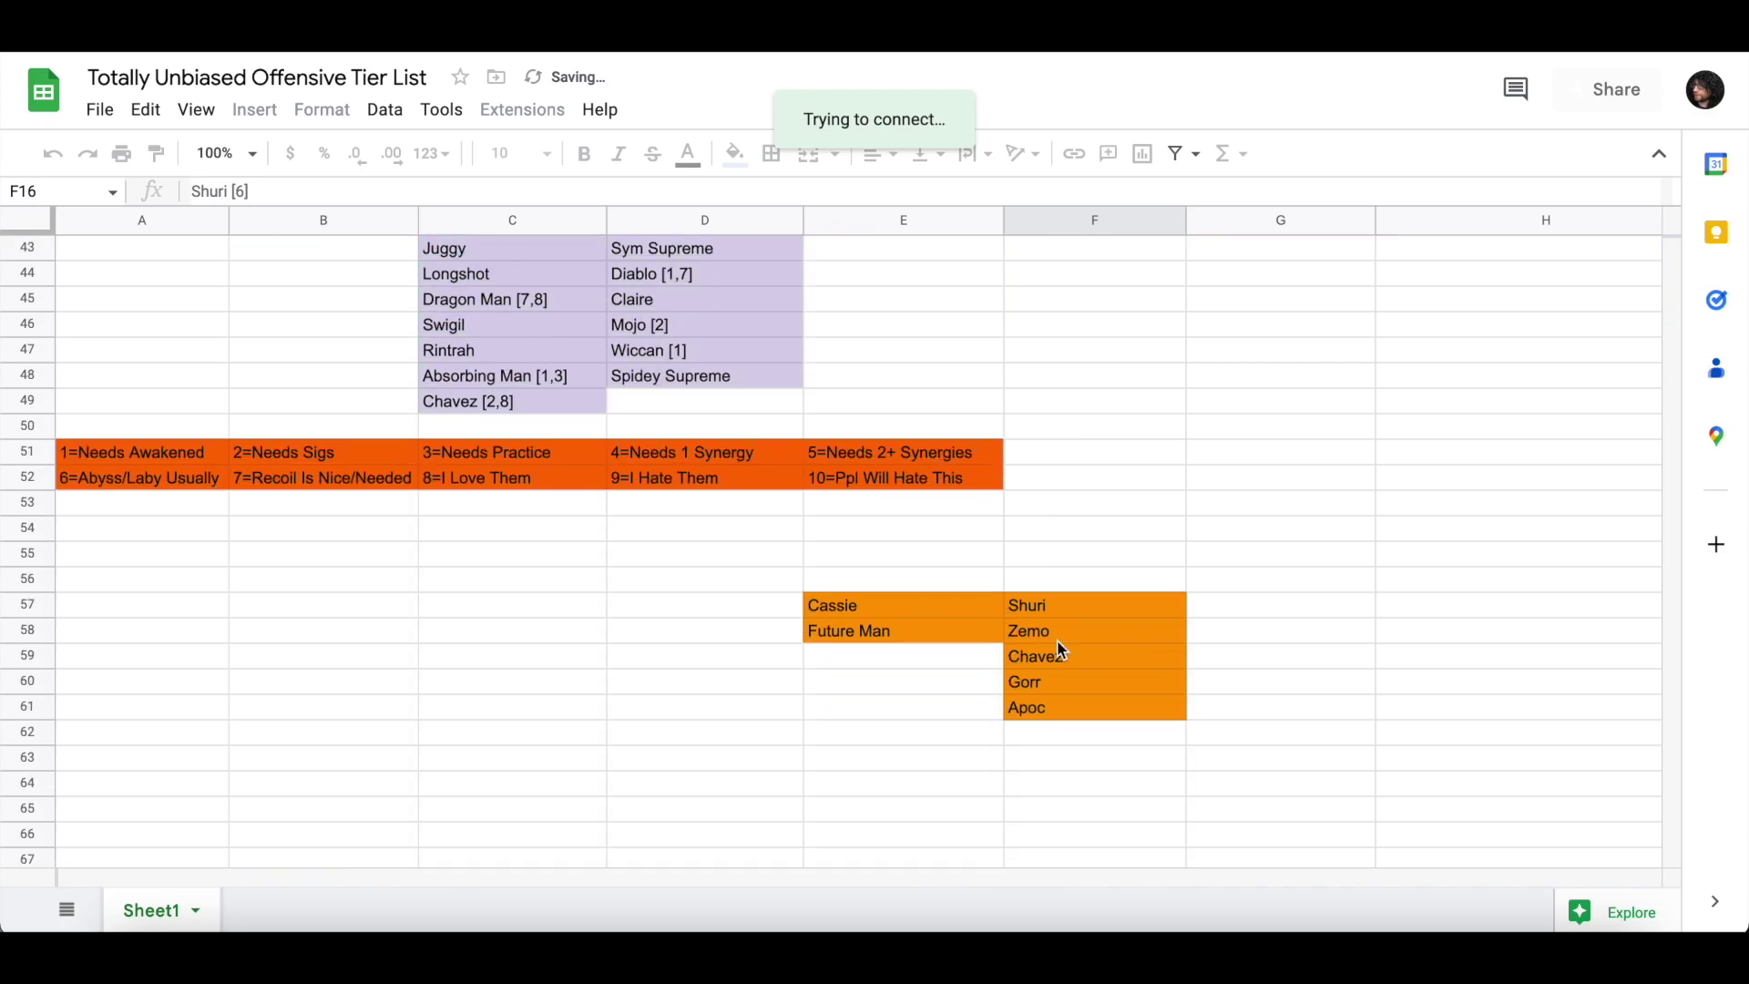
pyautogui.click(1057, 628)
pyautogui.scroll(12, 1057, 629)
pyautogui.scroll(2, 1060, 638)
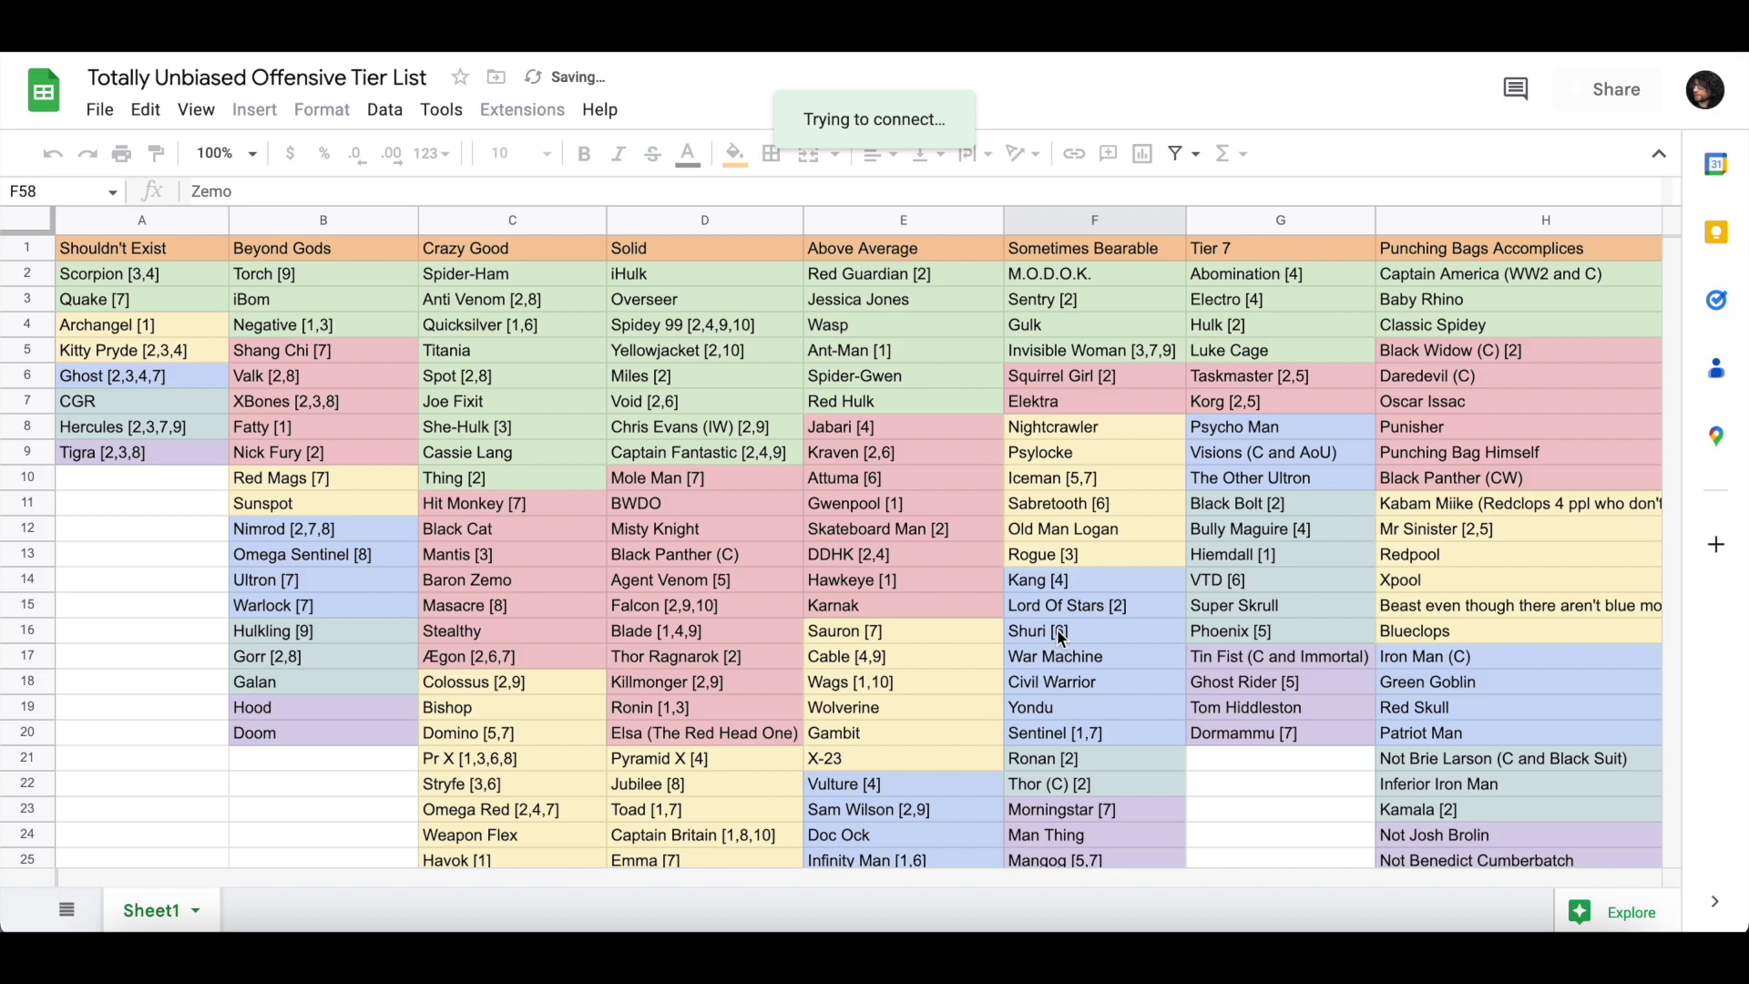
pyautogui.click(508, 584)
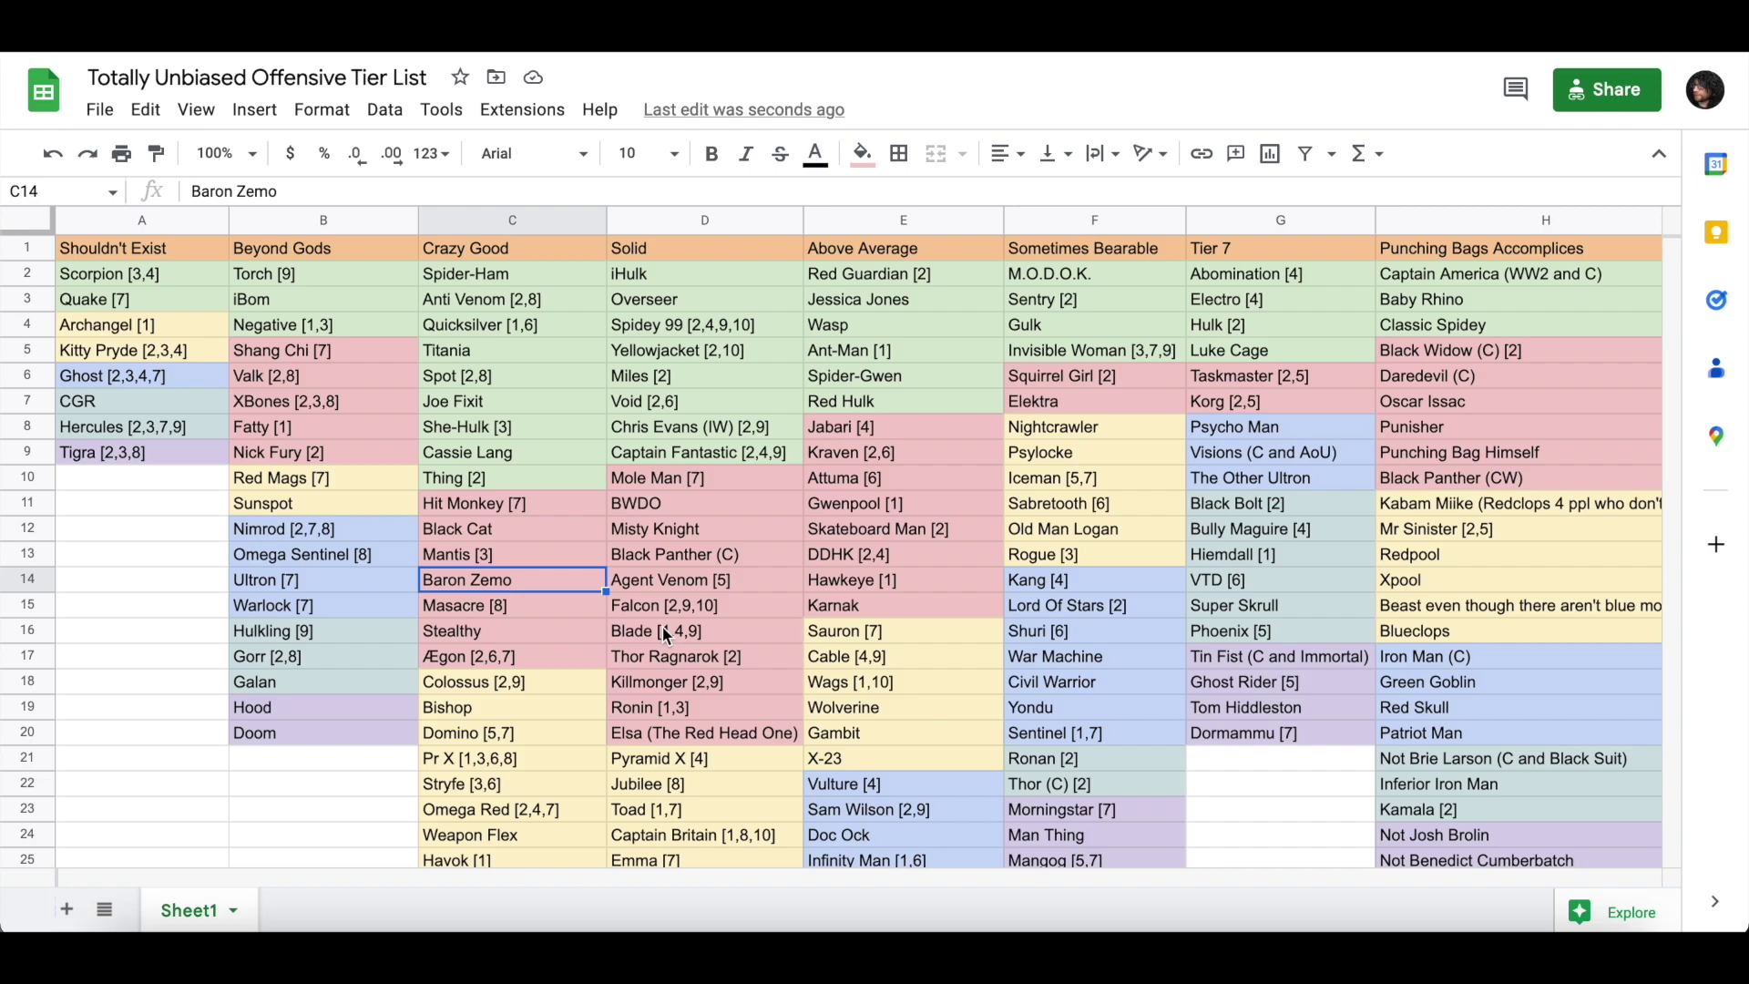
pyautogui.scroll(-10, 665, 628)
pyautogui.scroll(4, 665, 628)
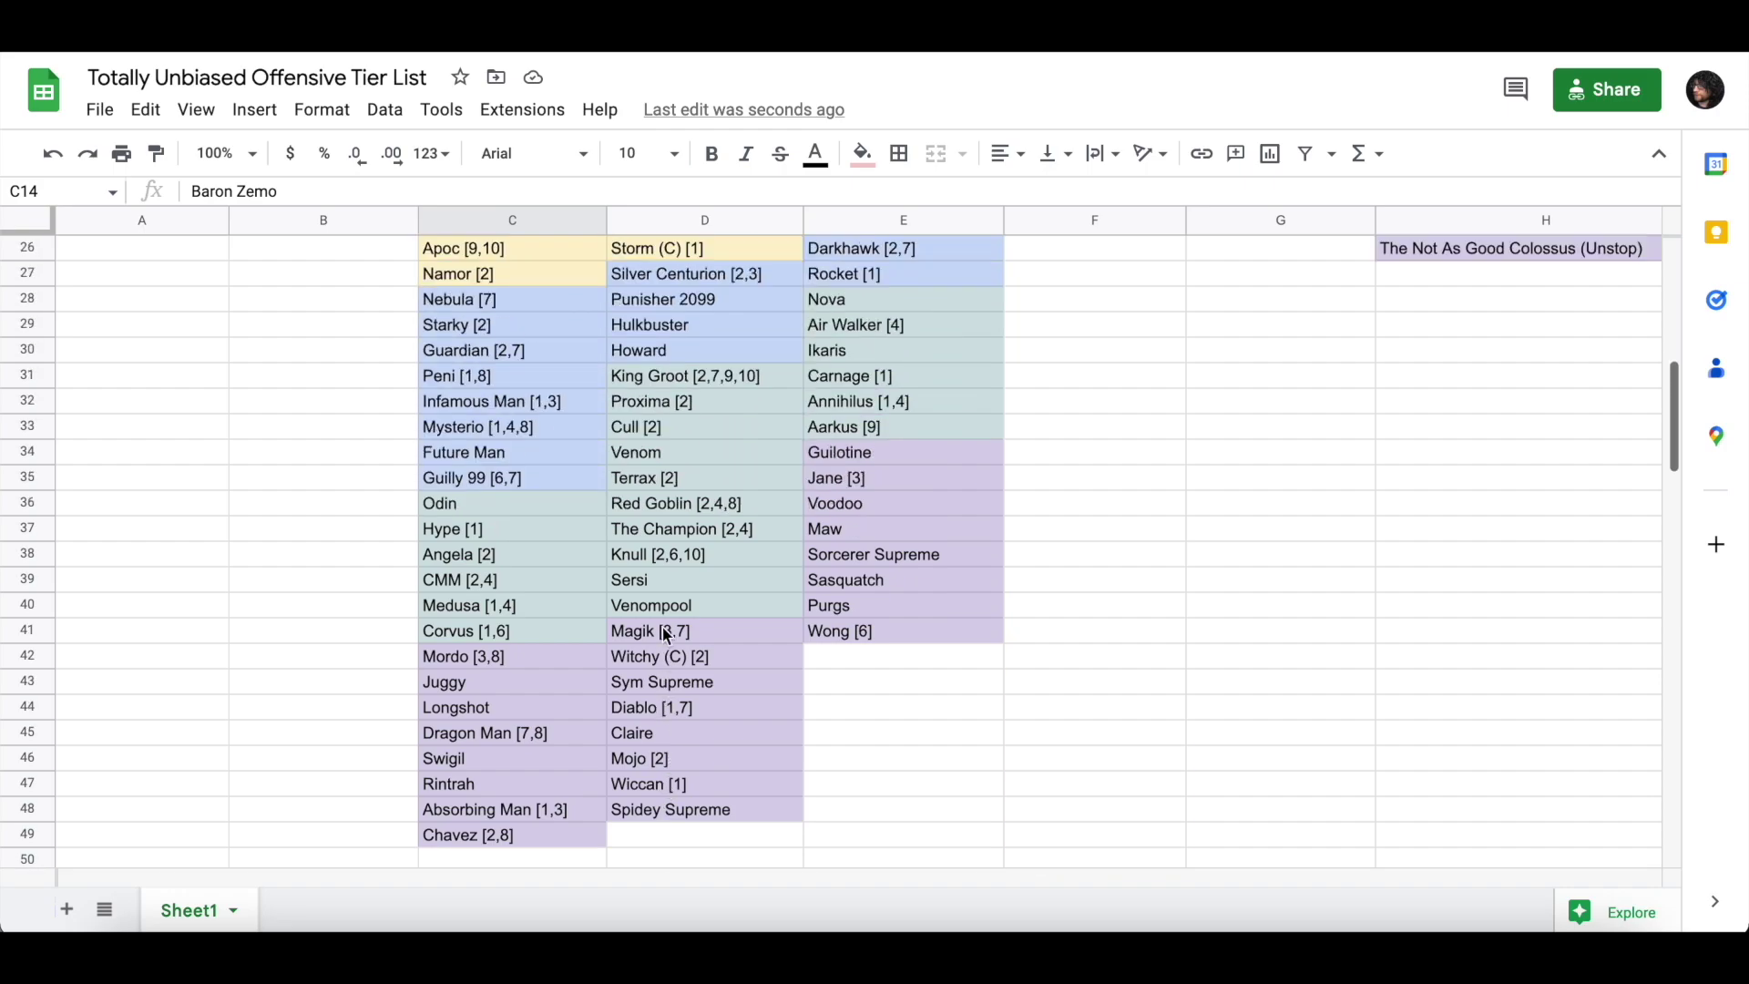
pyautogui.scroll(-2, 620, 683)
pyautogui.click(543, 758)
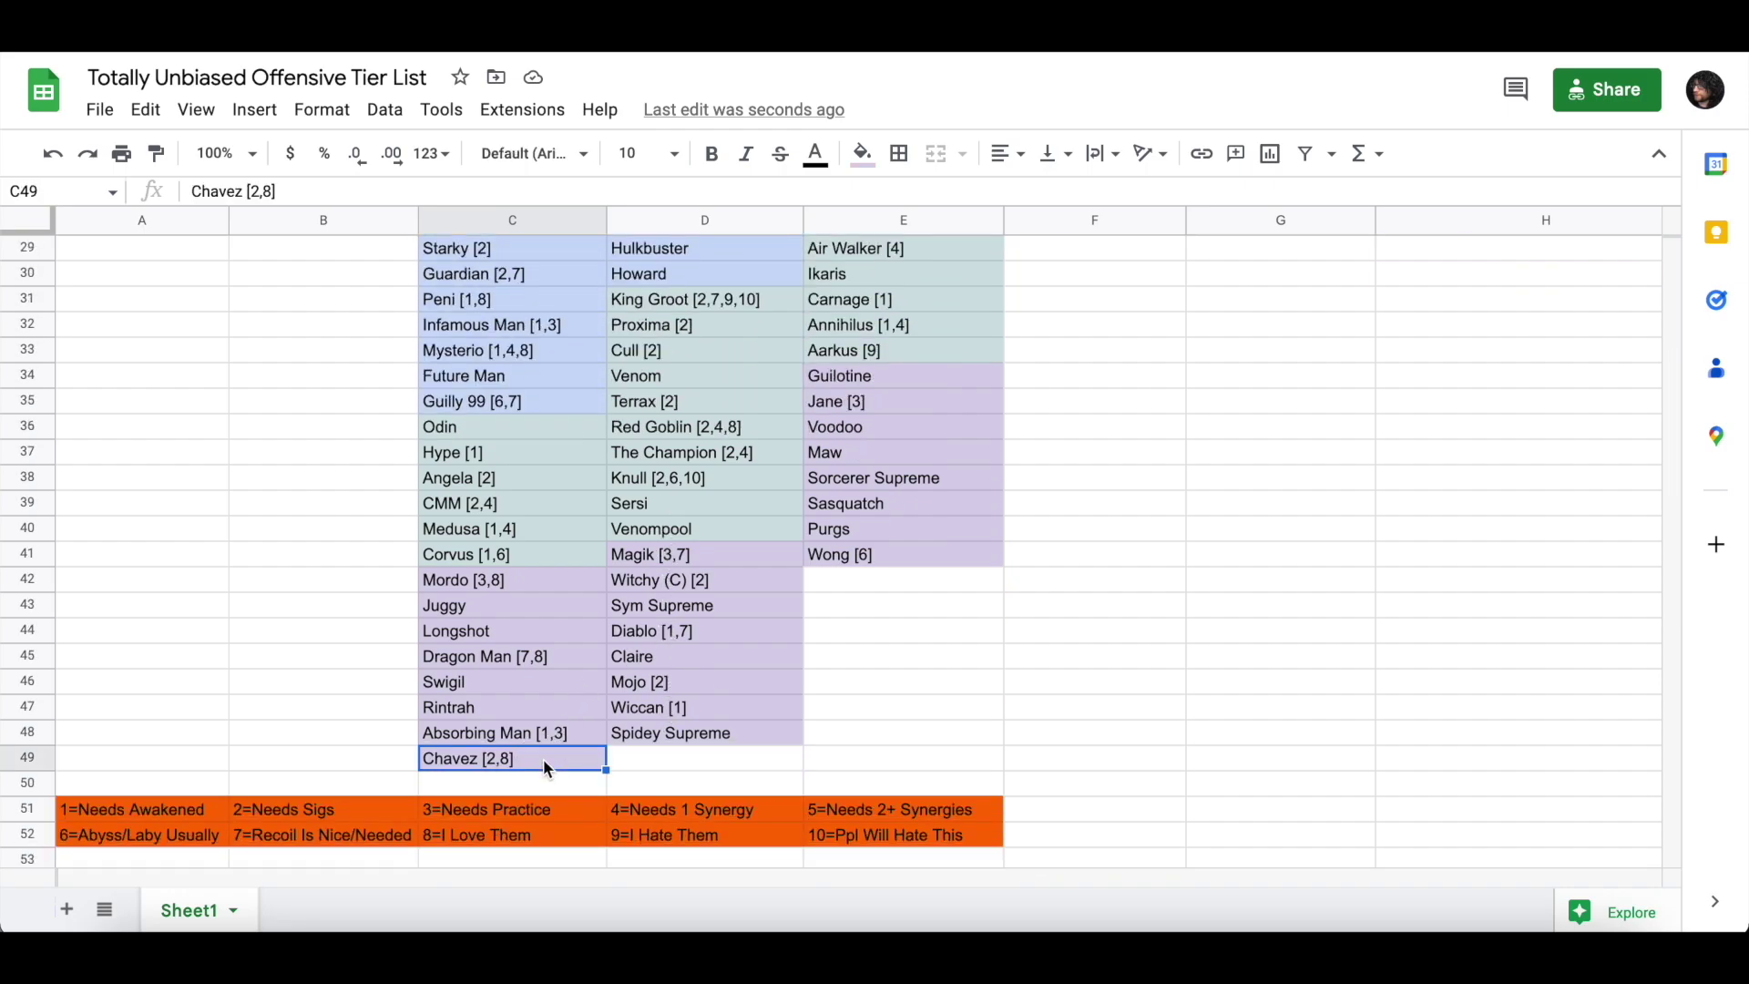
pyautogui.scroll(8, 543, 758)
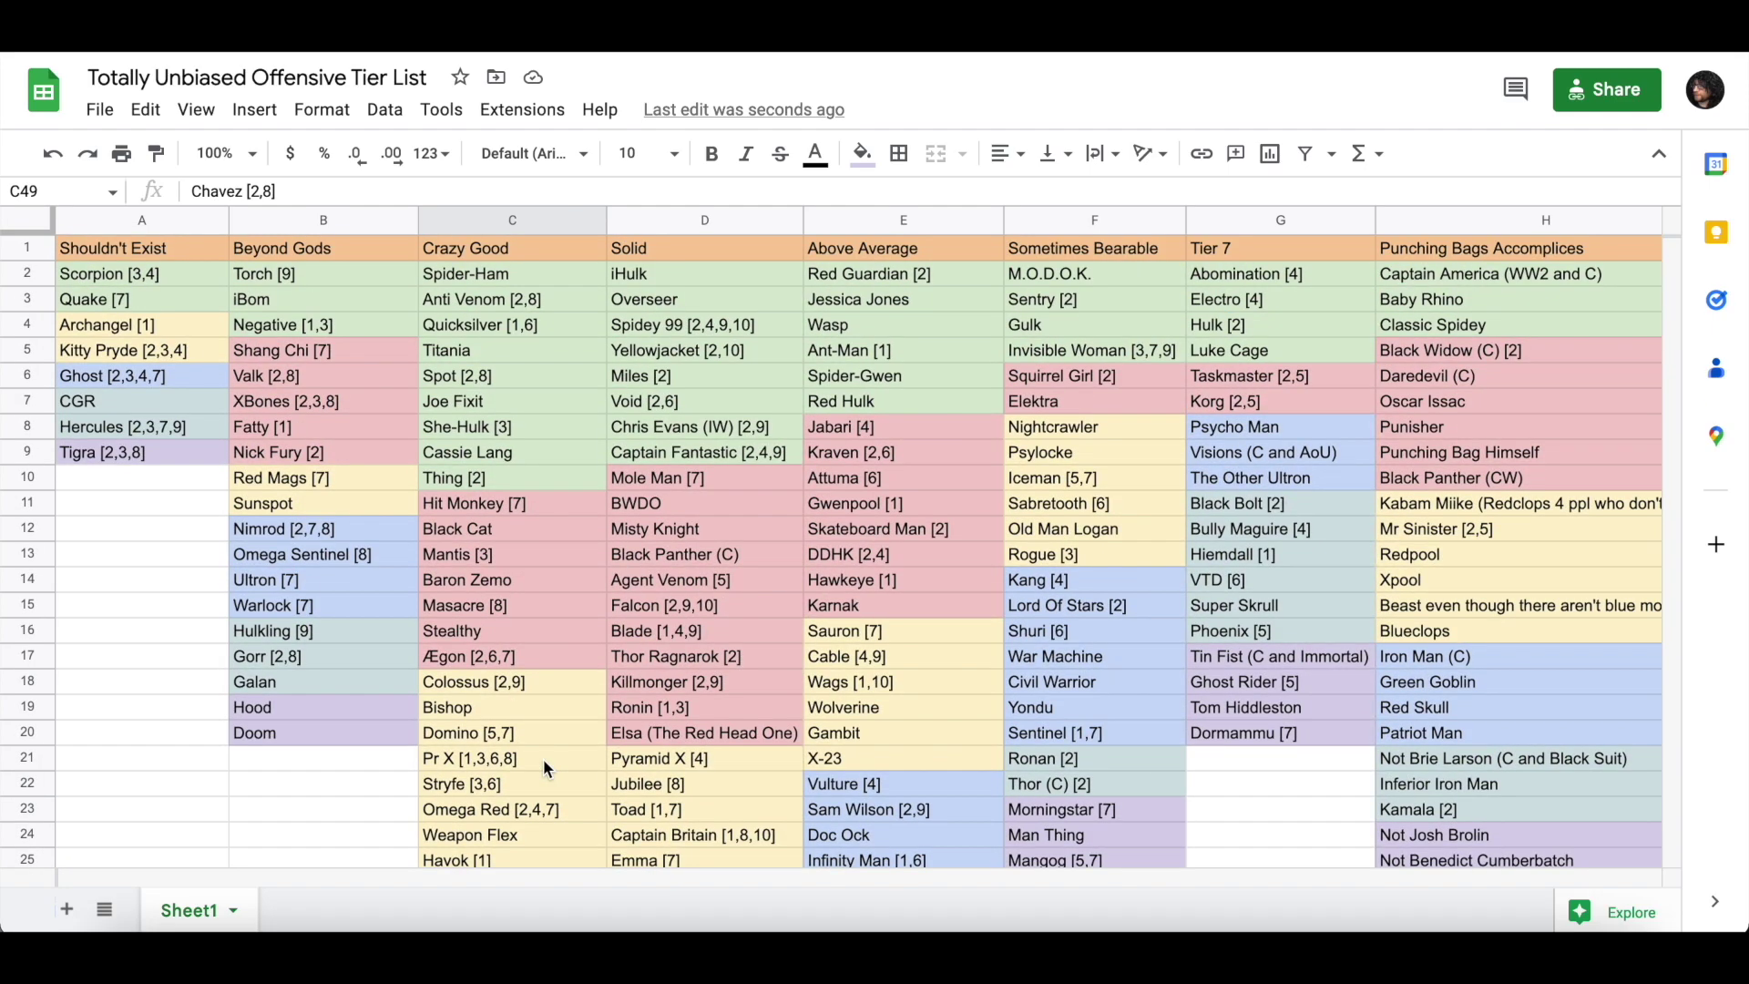
pyautogui.scroll(-10, 543, 758)
pyautogui.scroll(4, 547, 759)
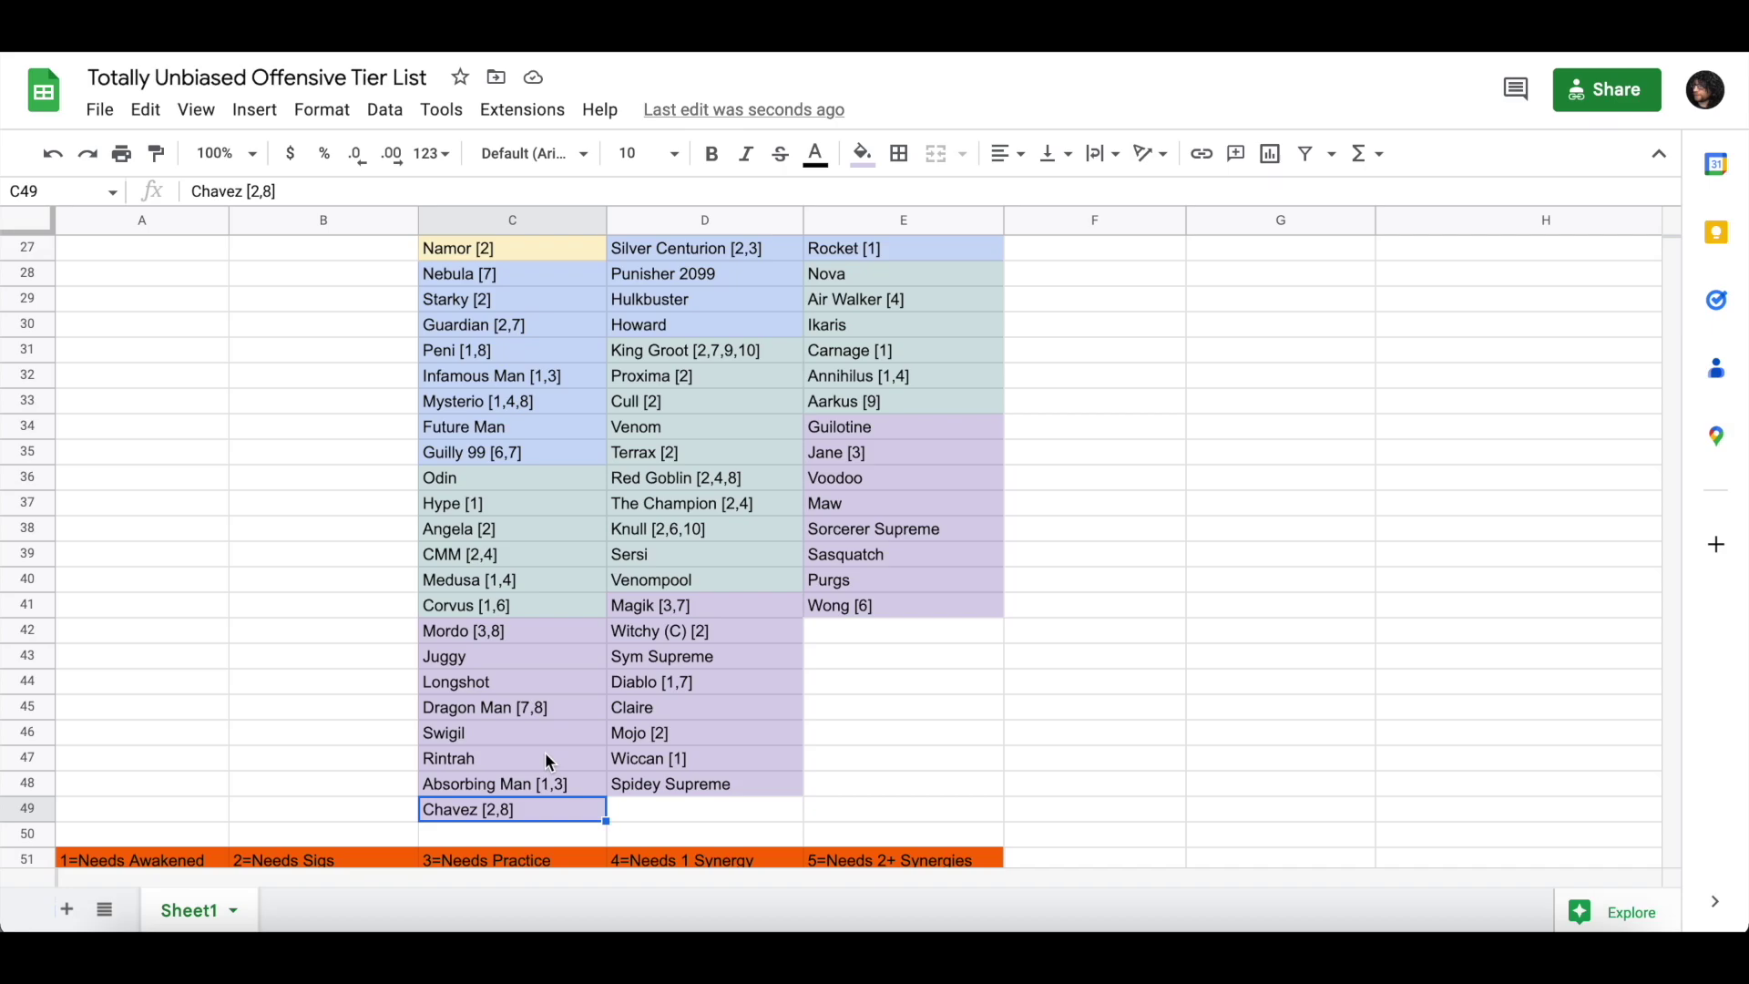
pyautogui.scroll(10, 546, 758)
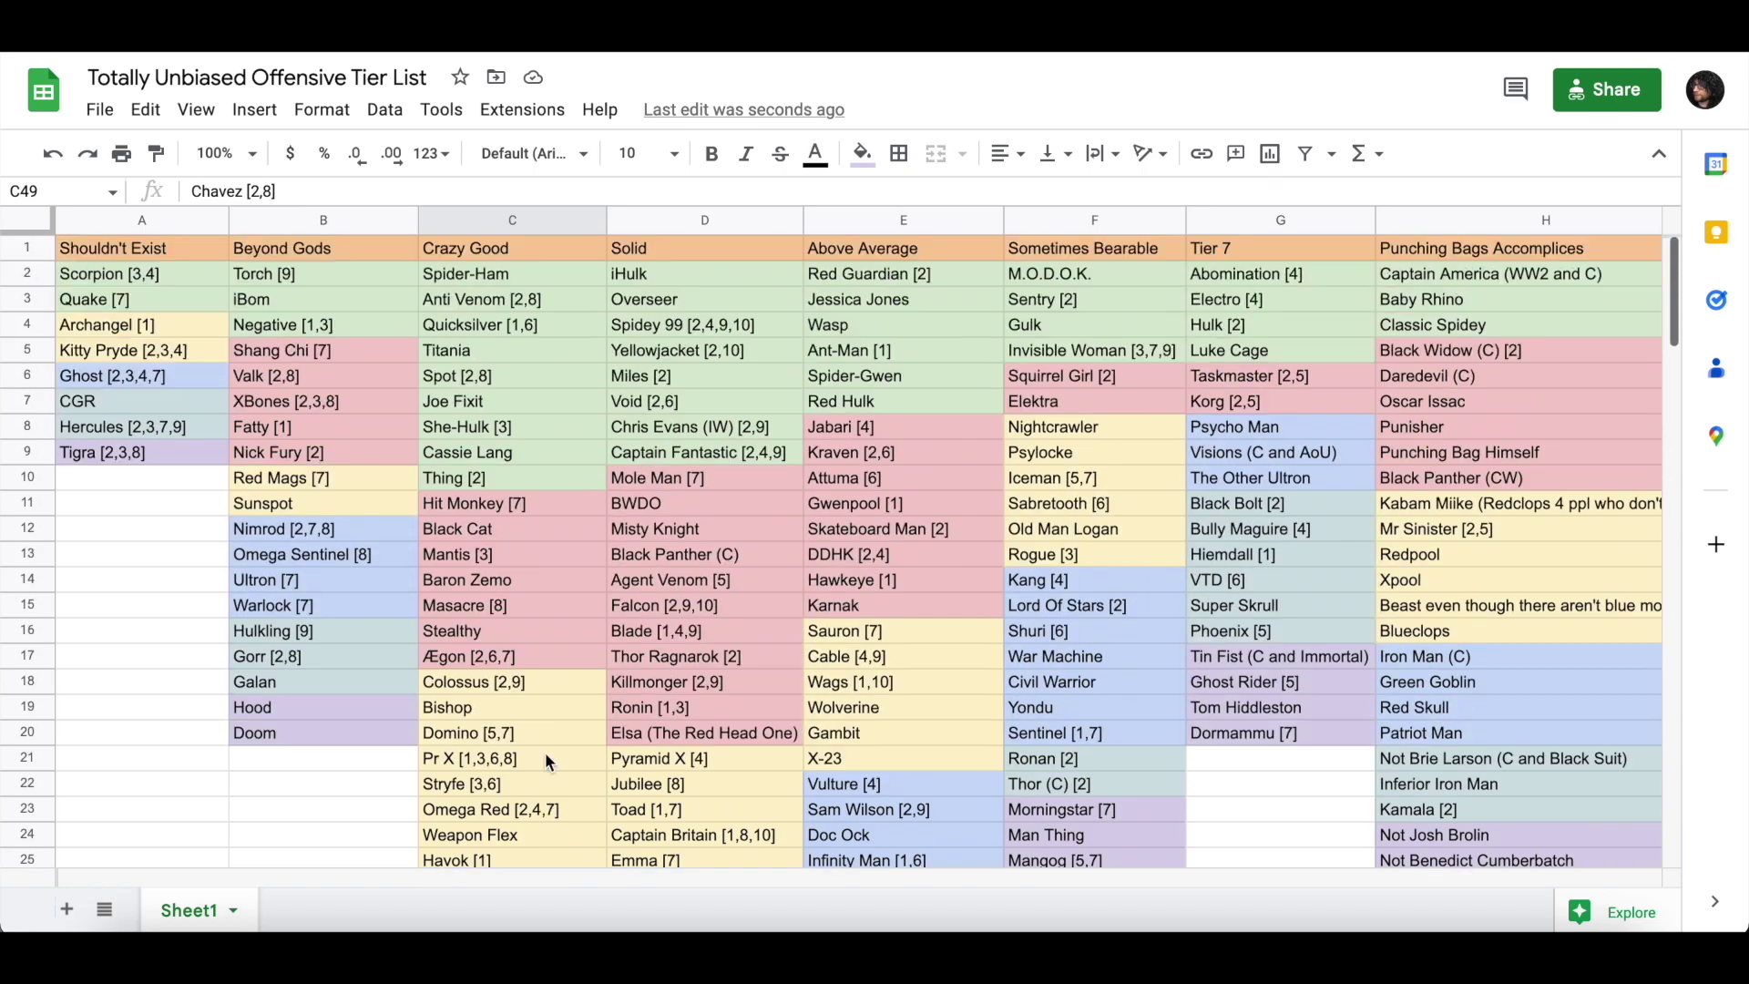
pyautogui.click(339, 658)
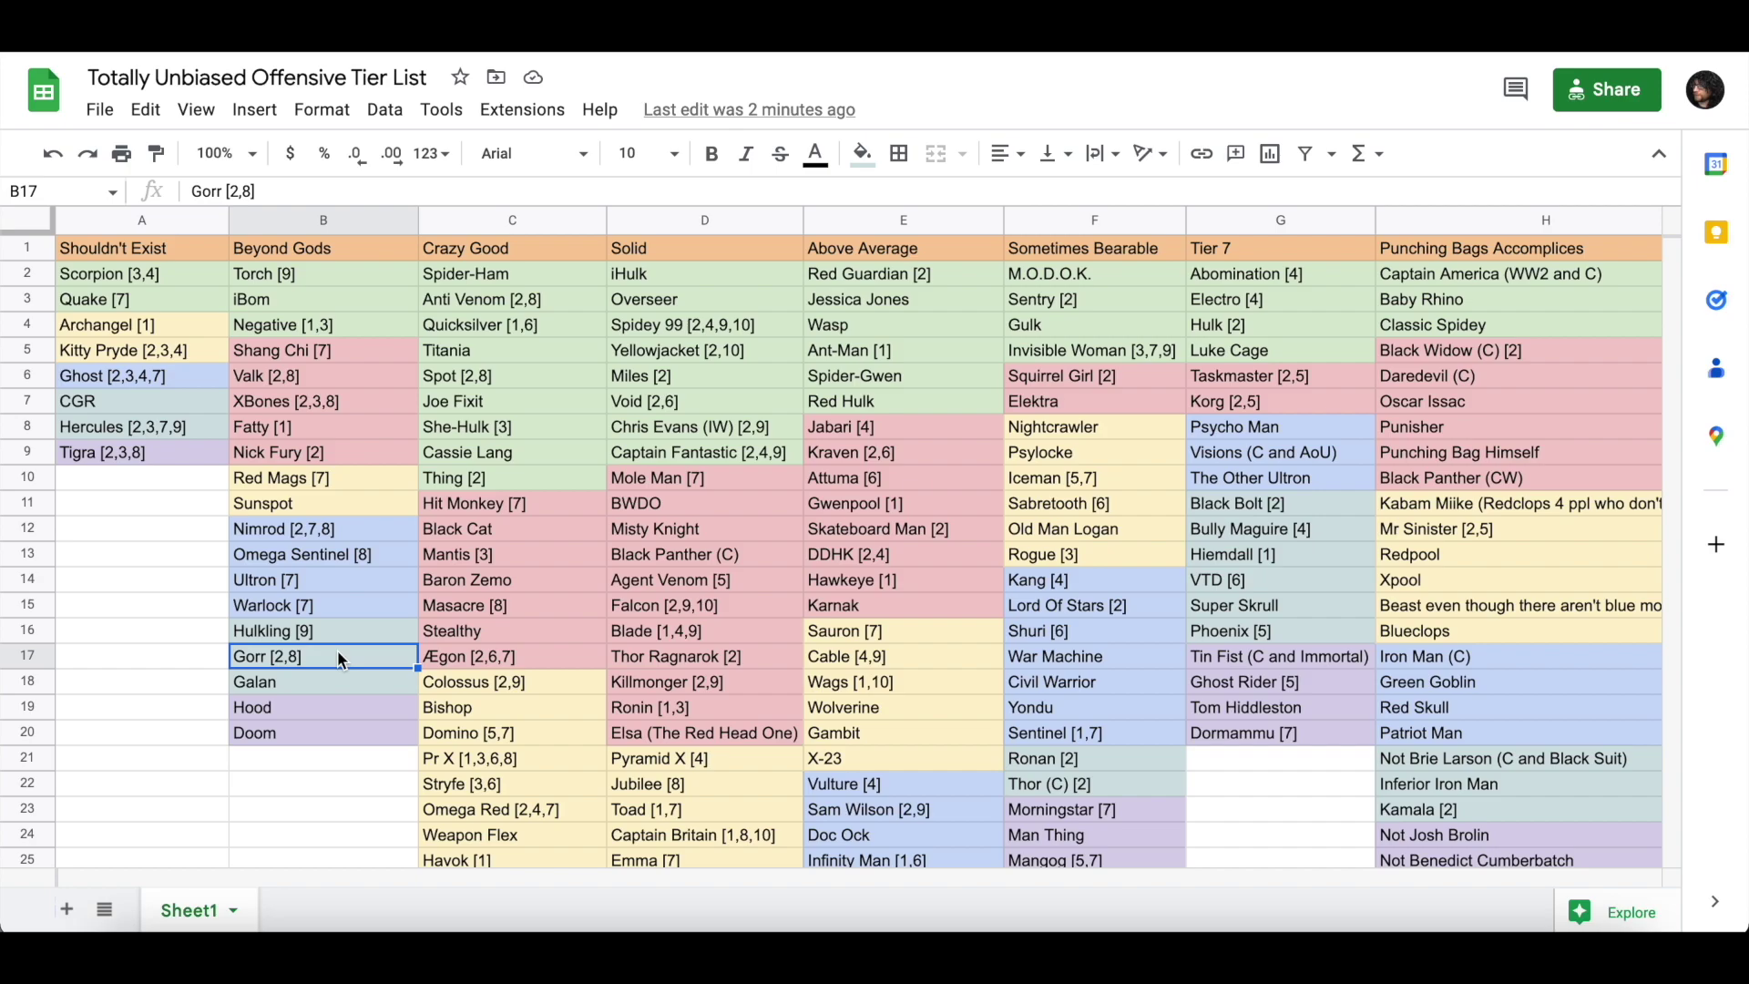
pyautogui.click(326, 623)
pyautogui.click(320, 685)
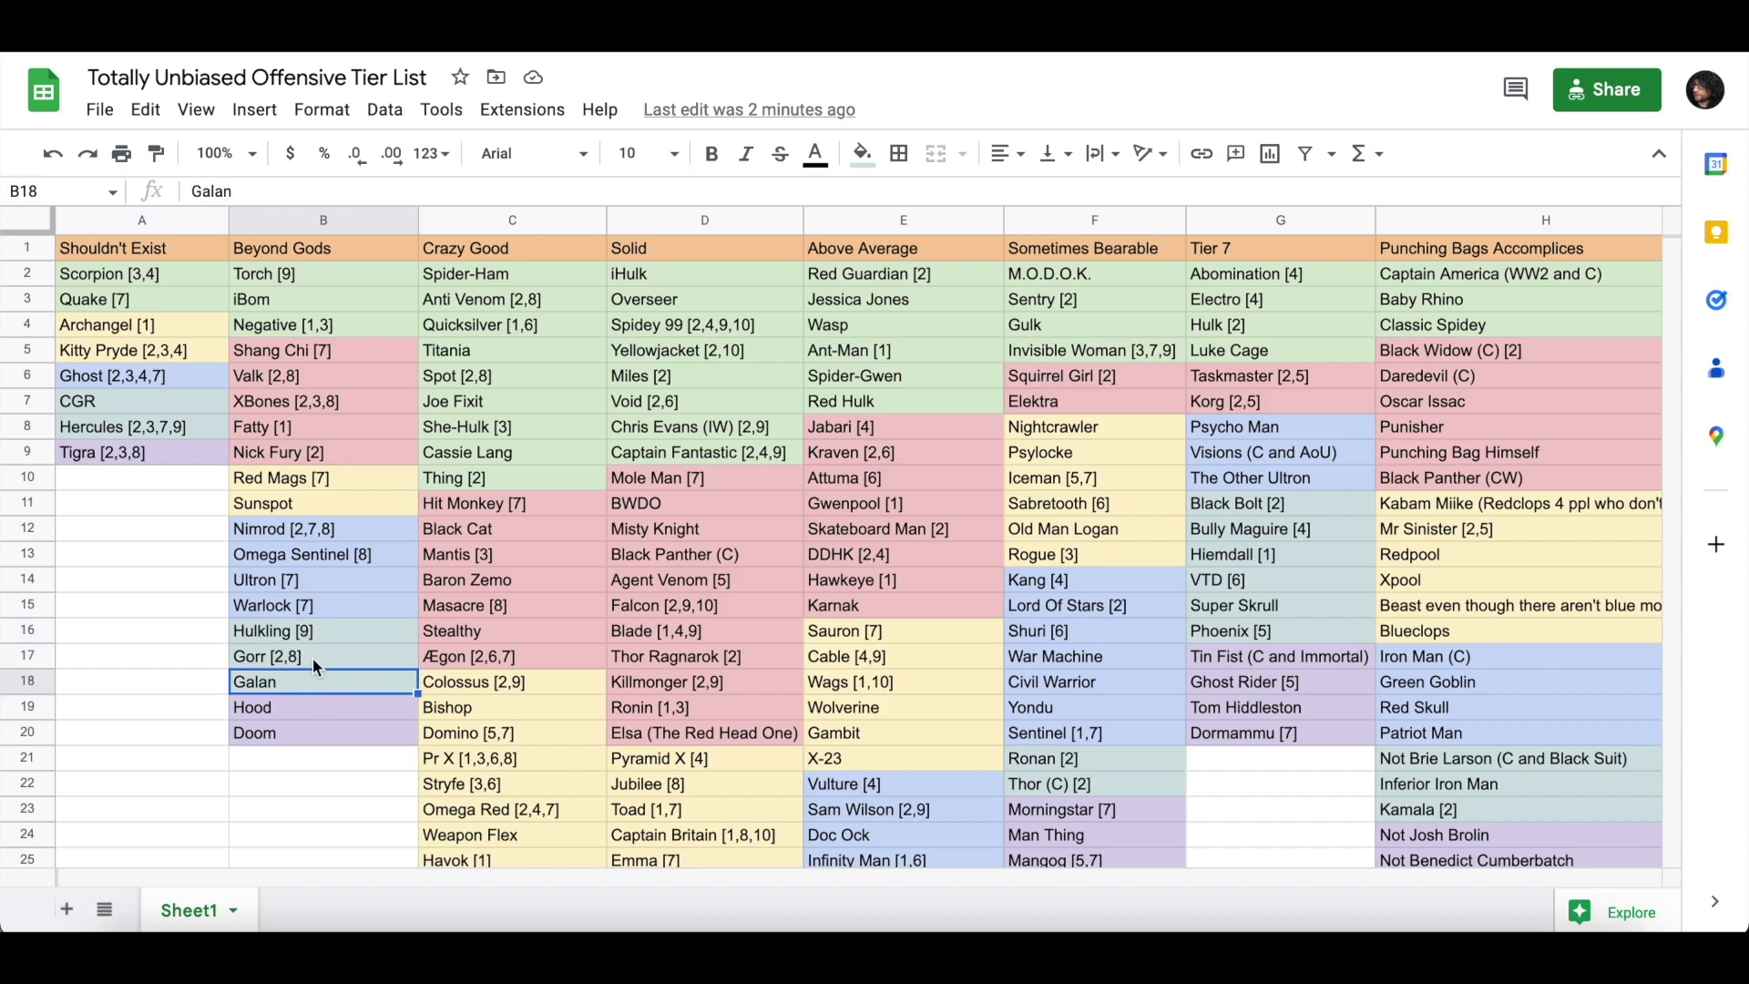
pyautogui.moveTo(310, 636); pyautogui.dragTo(314, 694)
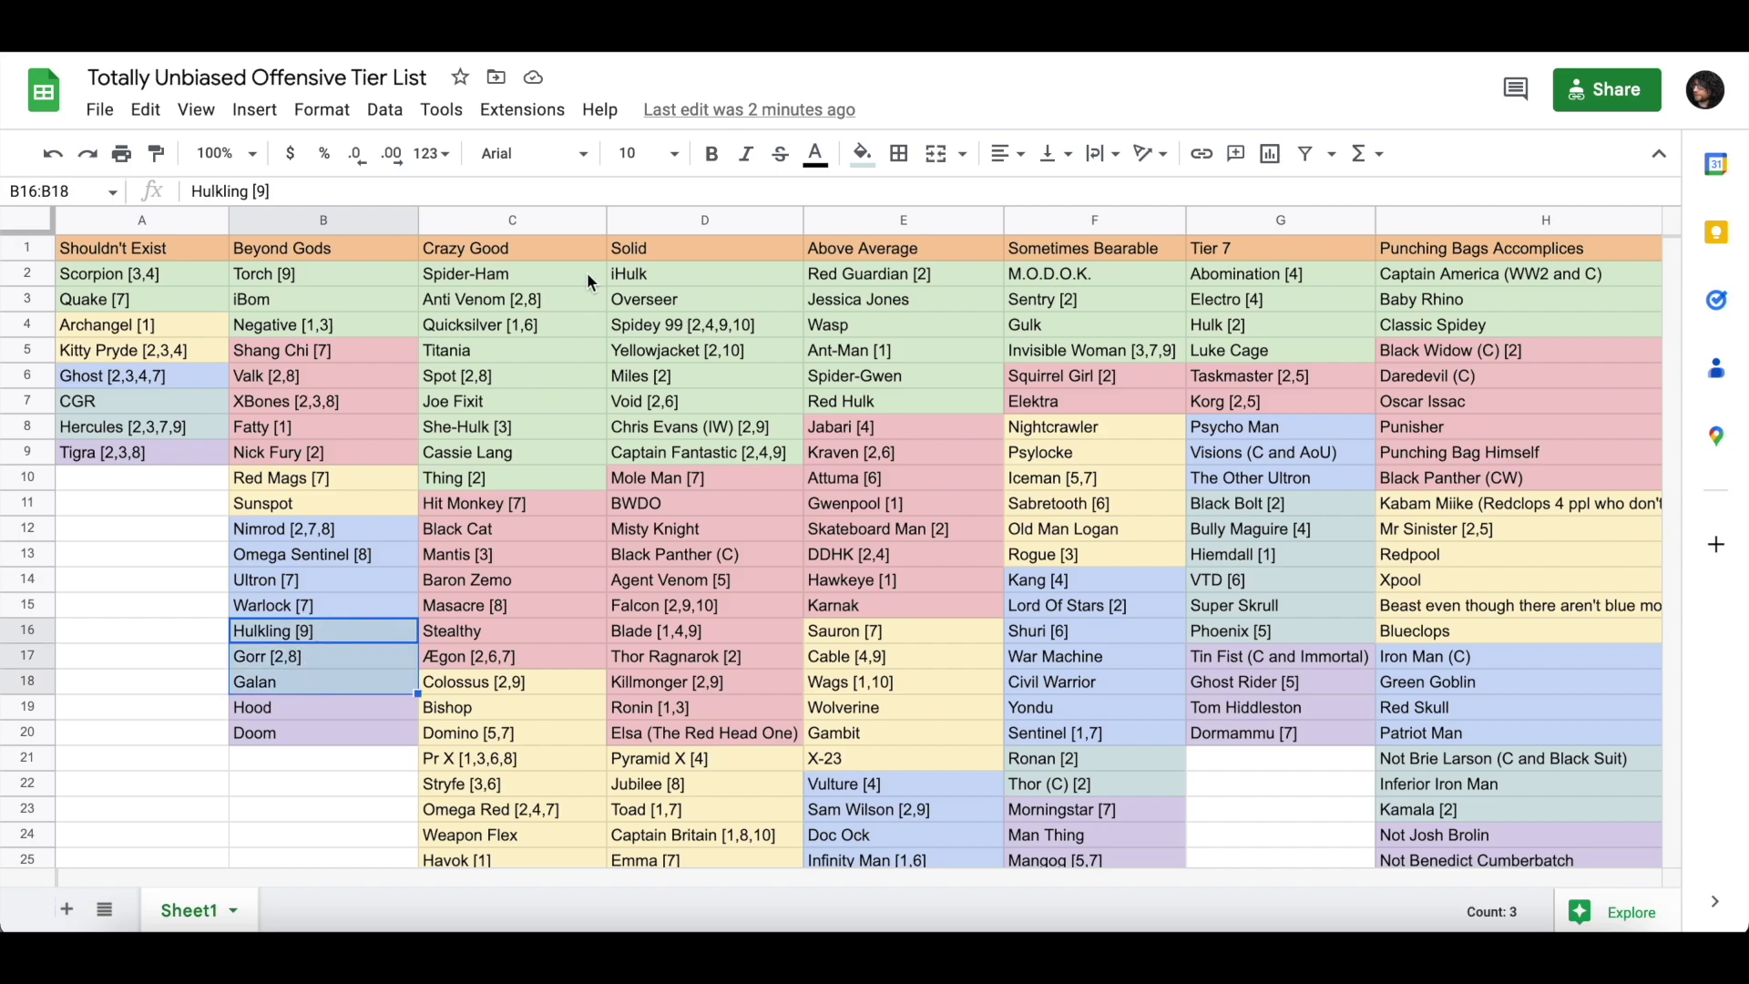
pyautogui.moveTo(585, 273); pyautogui.dragTo(555, 475)
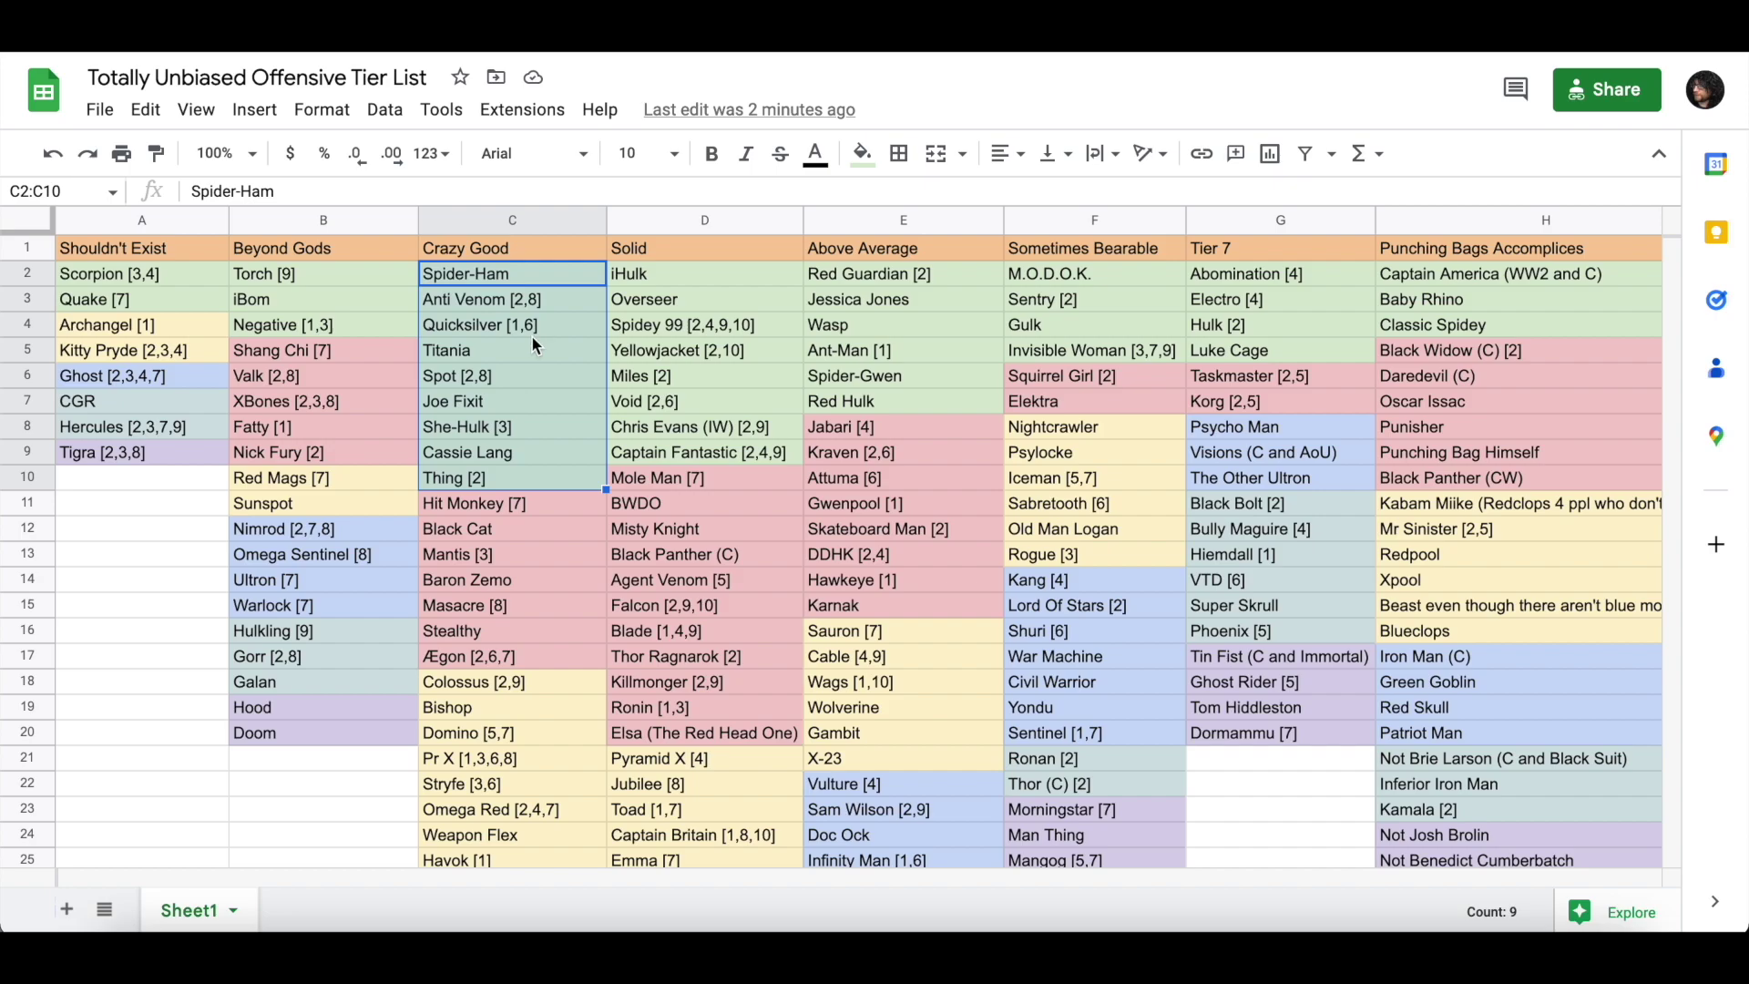
pyautogui.click(308, 784)
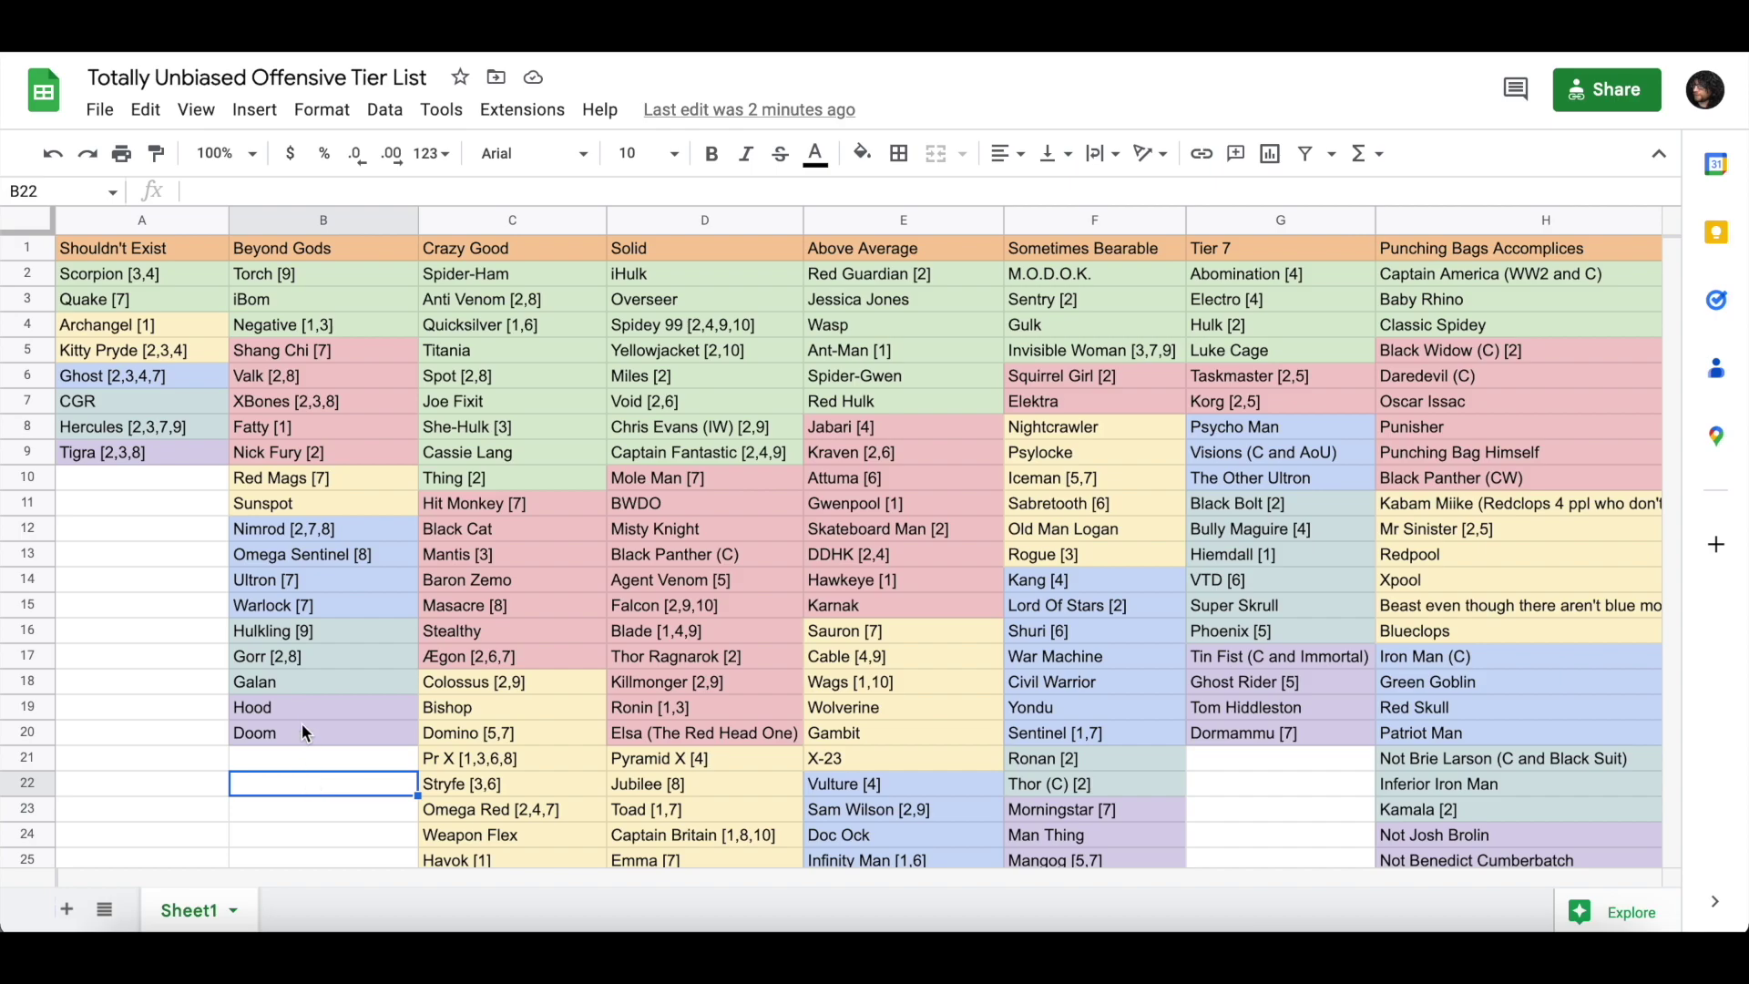
pyautogui.click(308, 664)
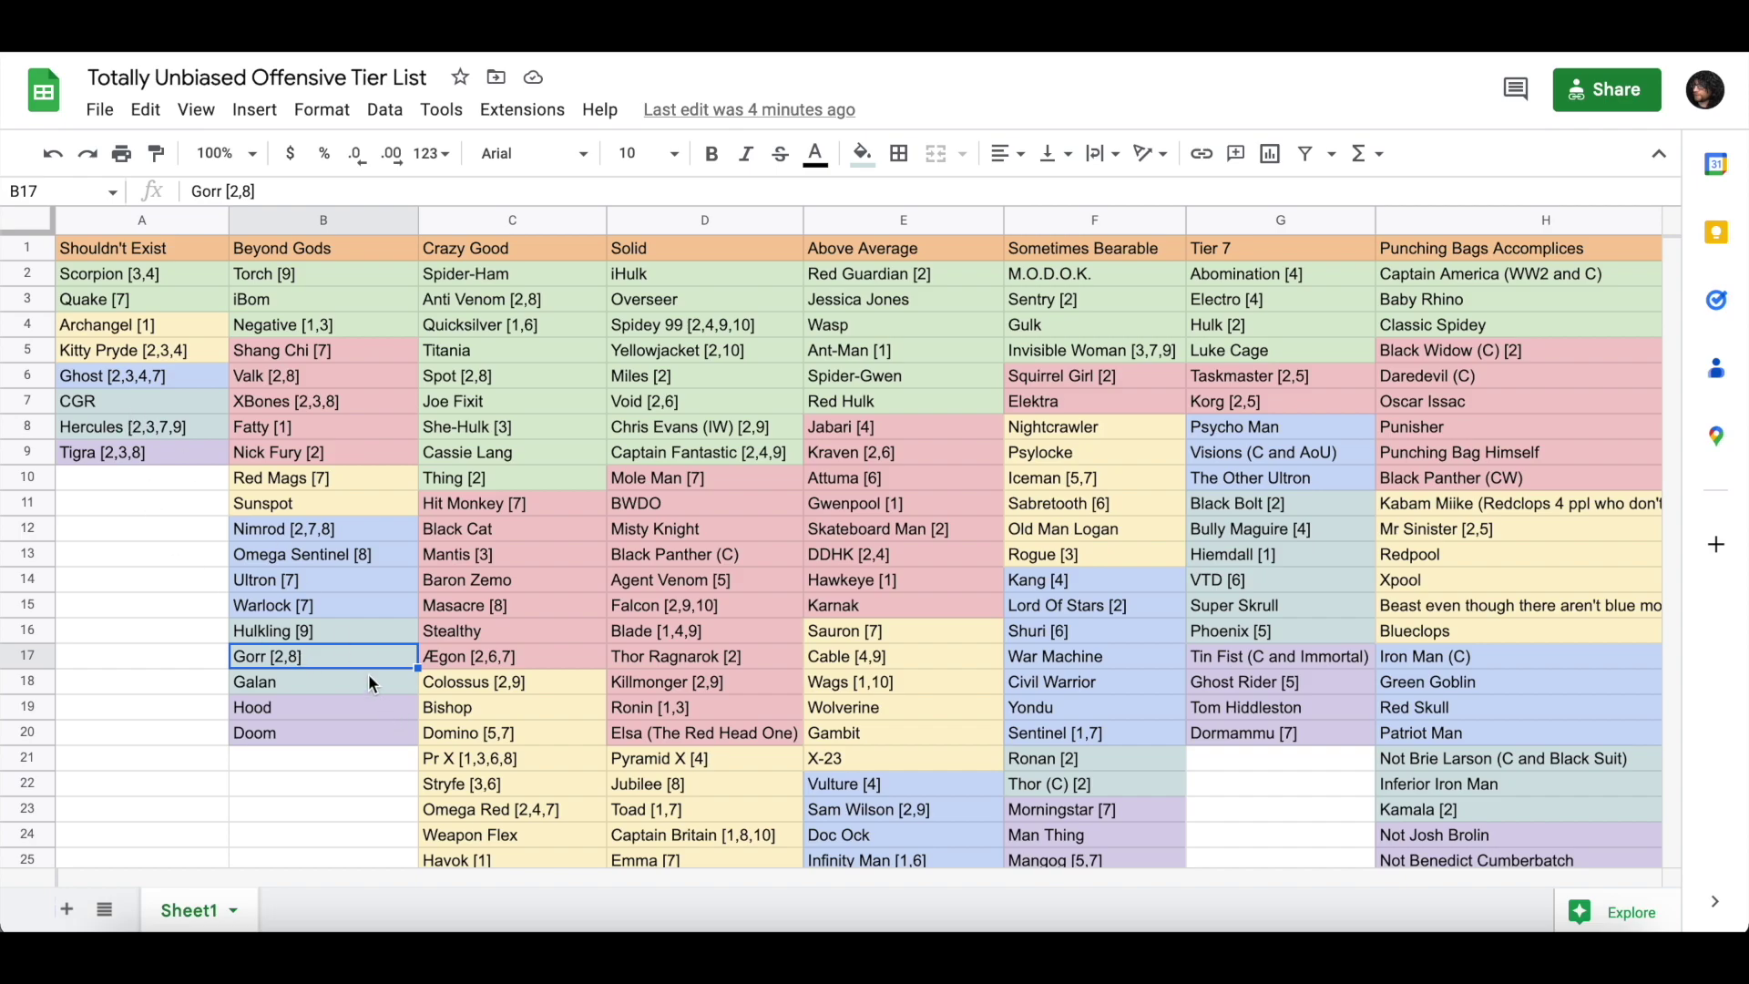
pyautogui.scroll(-12, 357, 697)
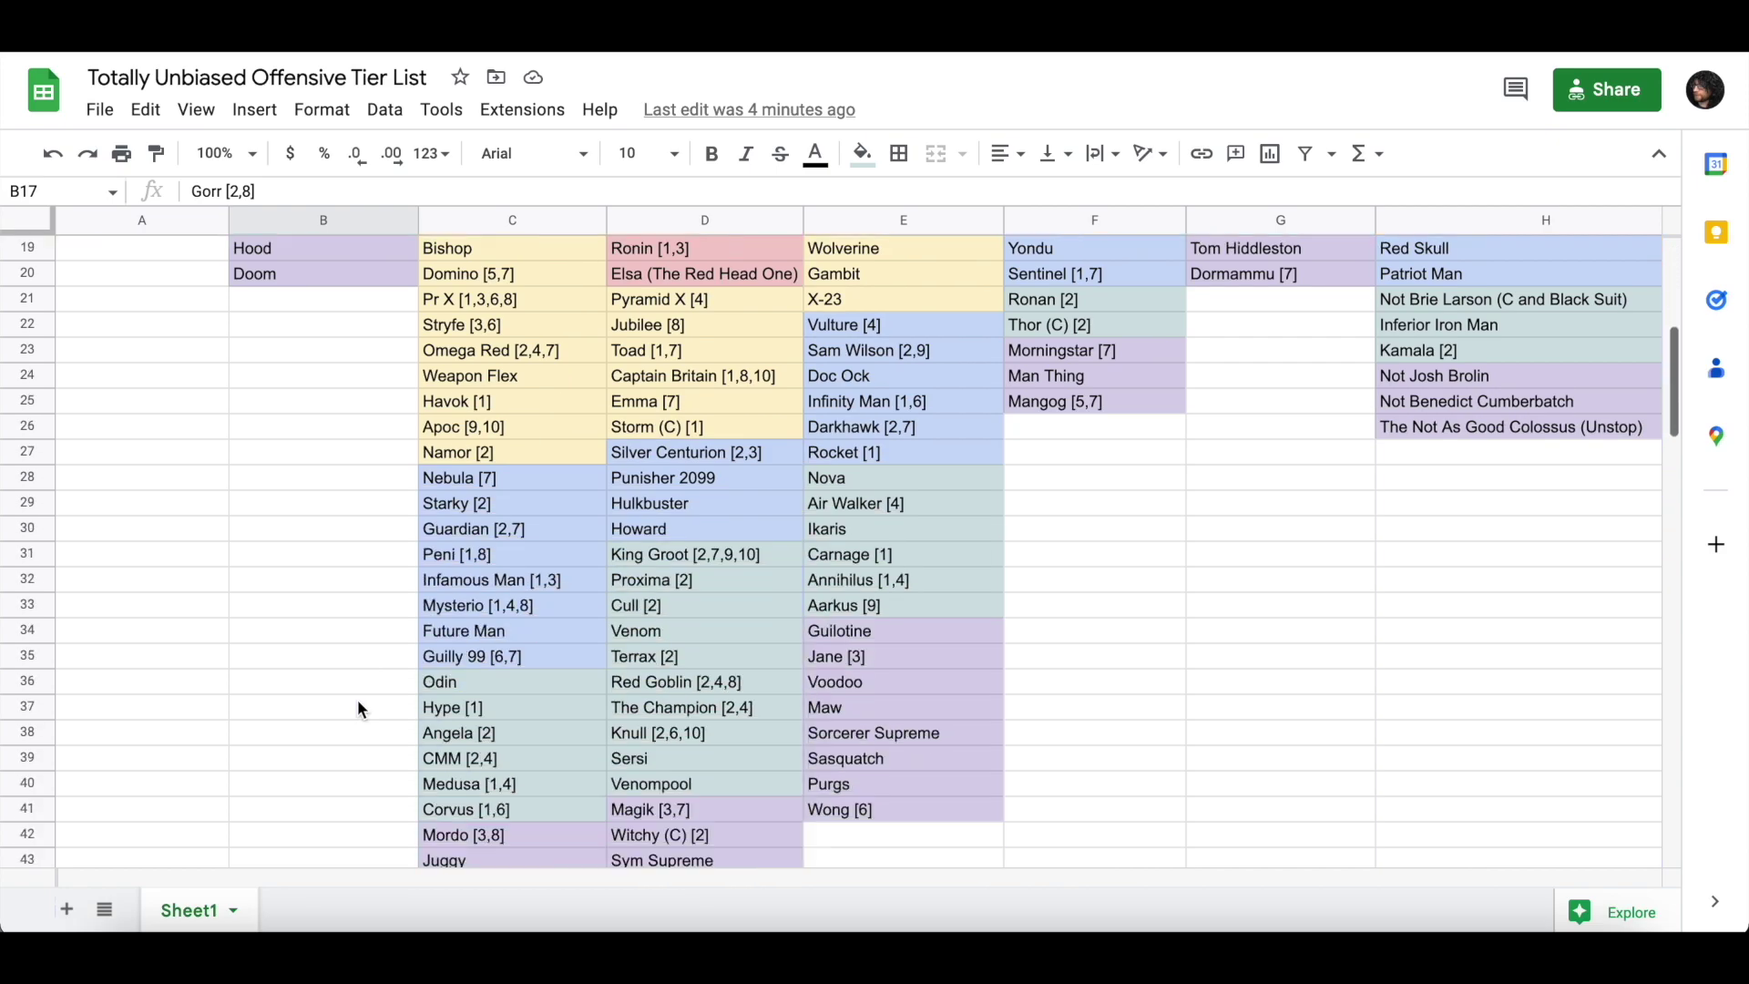
pyautogui.scroll(5, 904, 694)
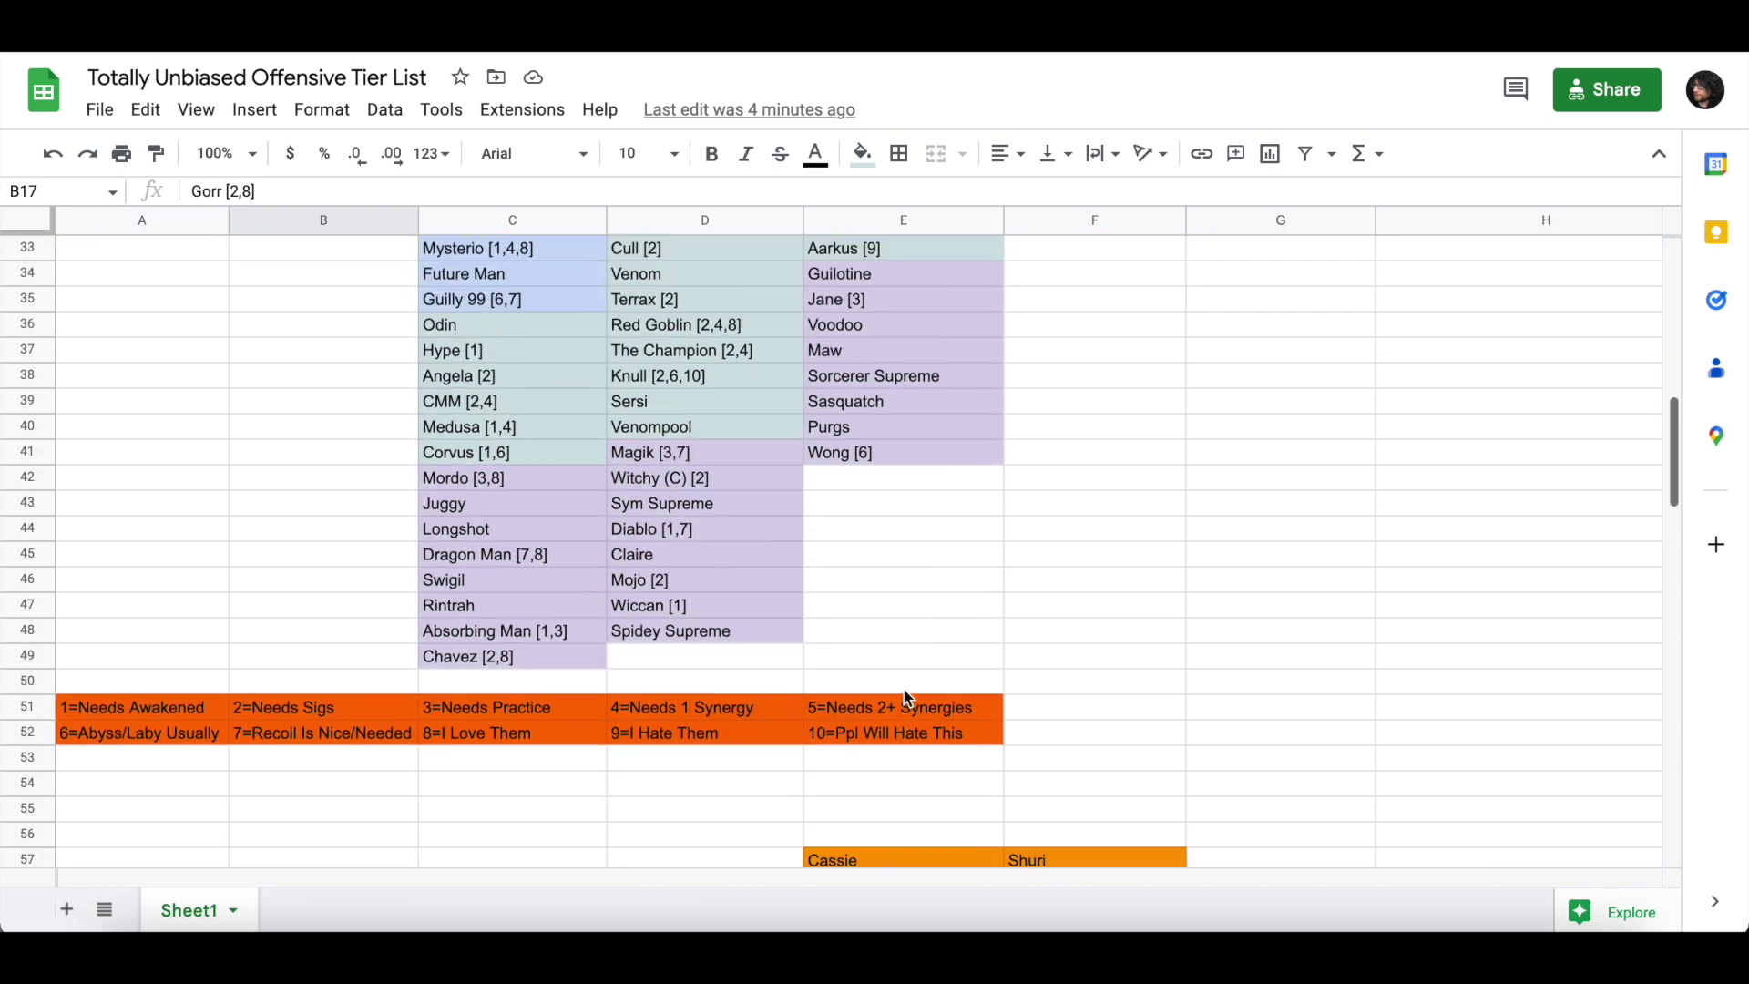
pyautogui.scroll(4, 904, 697)
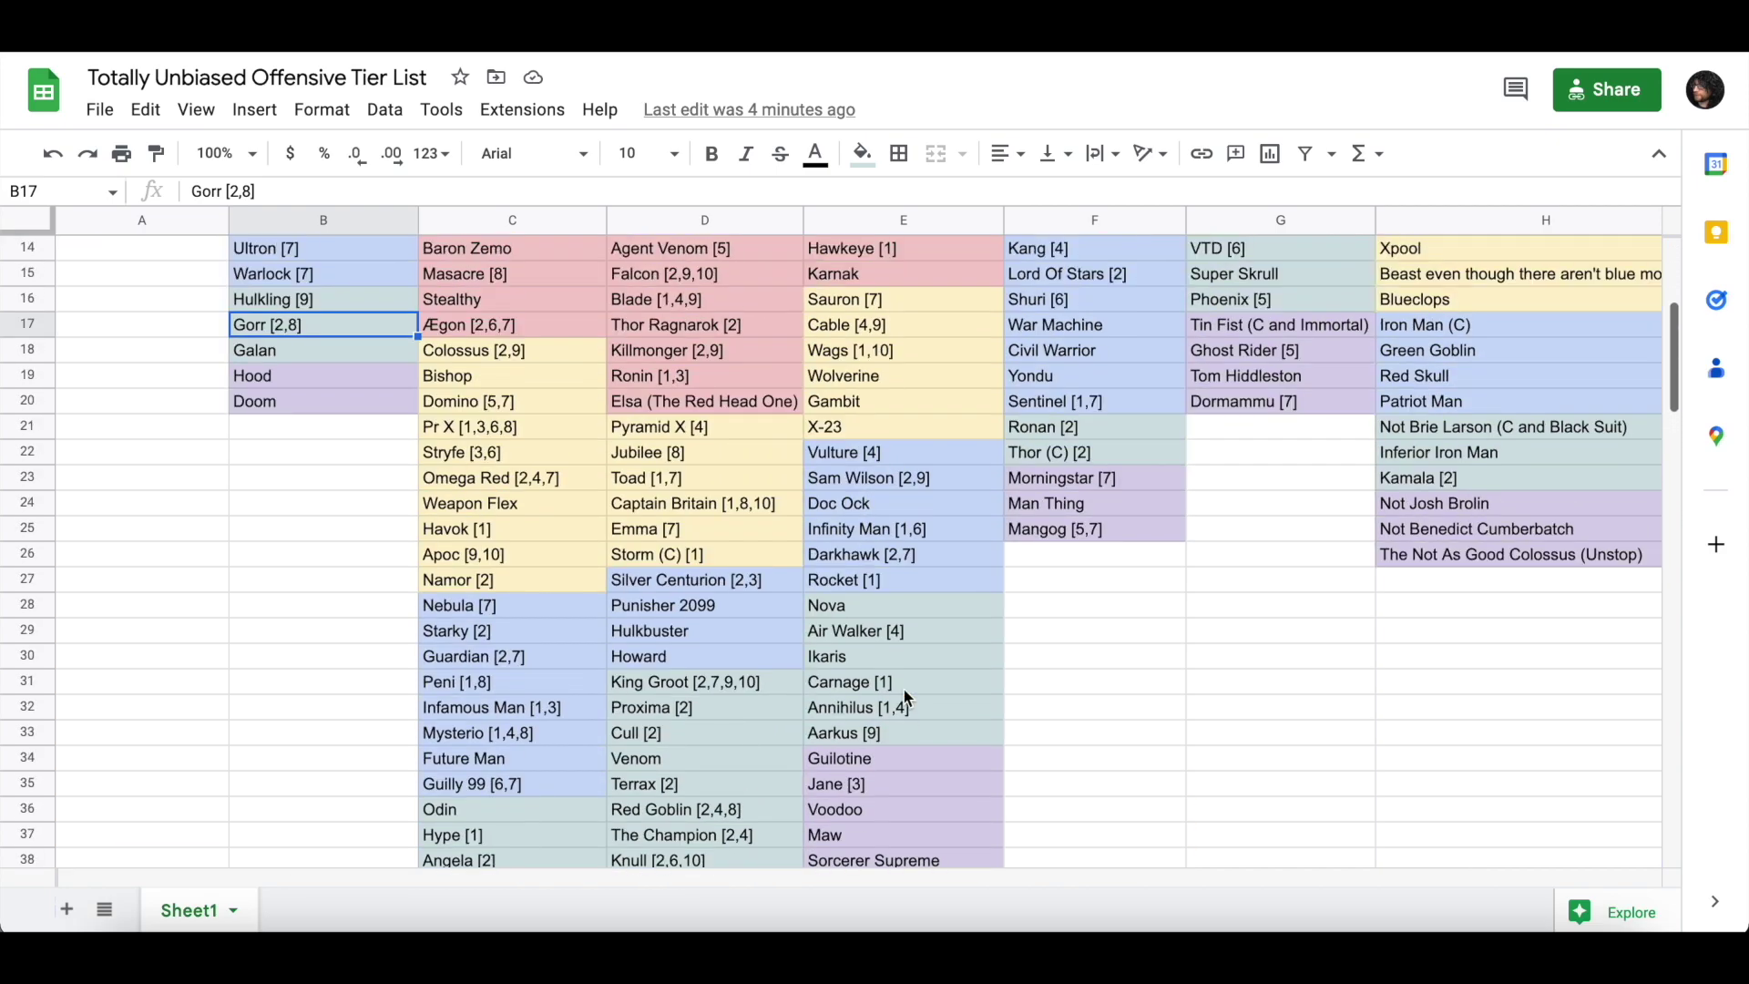
pyautogui.click(504, 557)
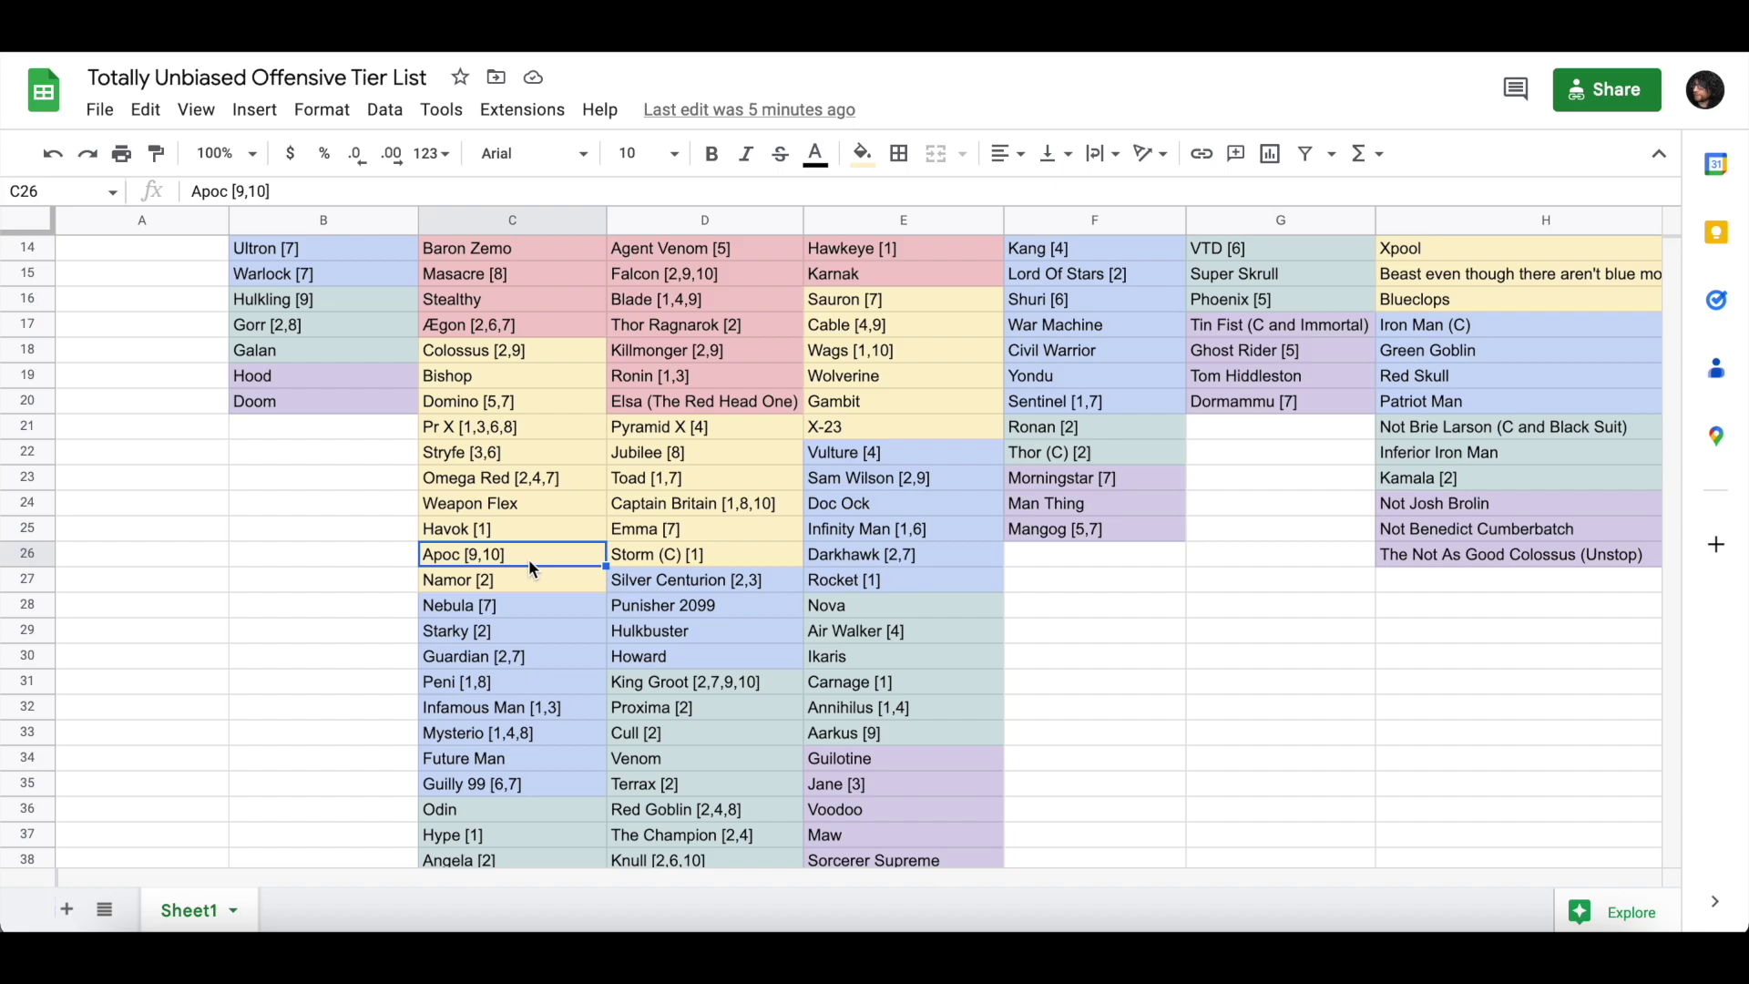
pyautogui.scroll(-7, 529, 559)
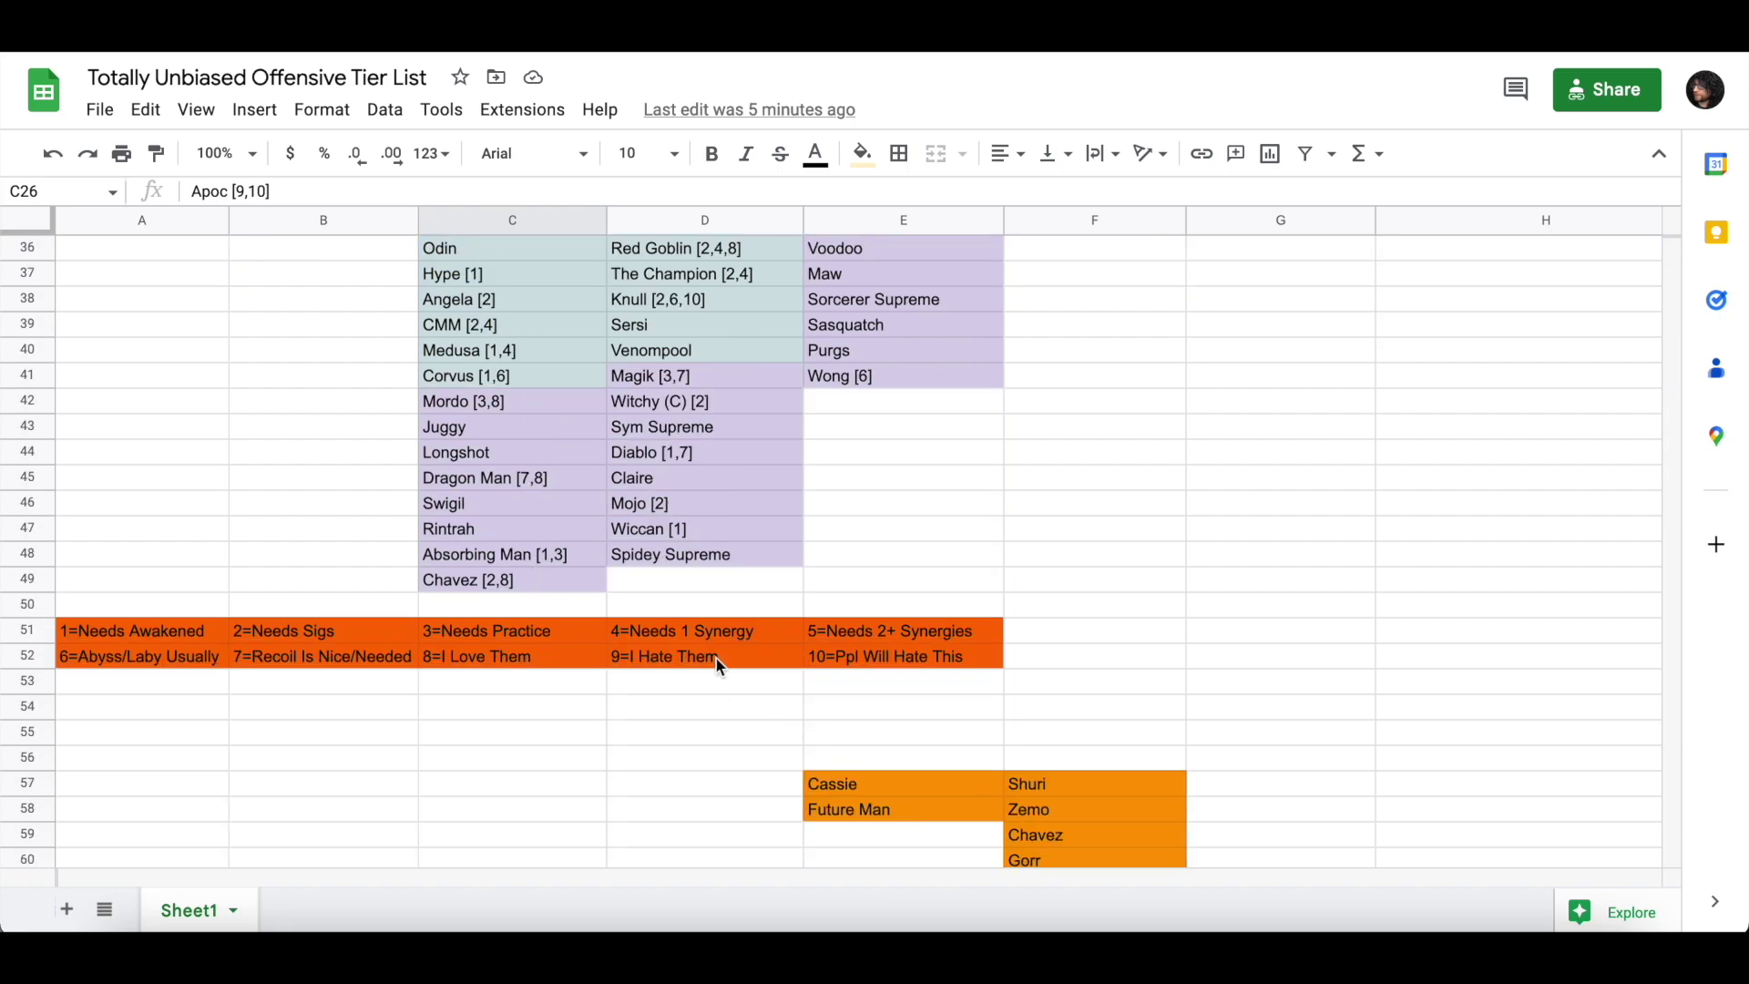
pyautogui.click(719, 661)
pyautogui.click(907, 660)
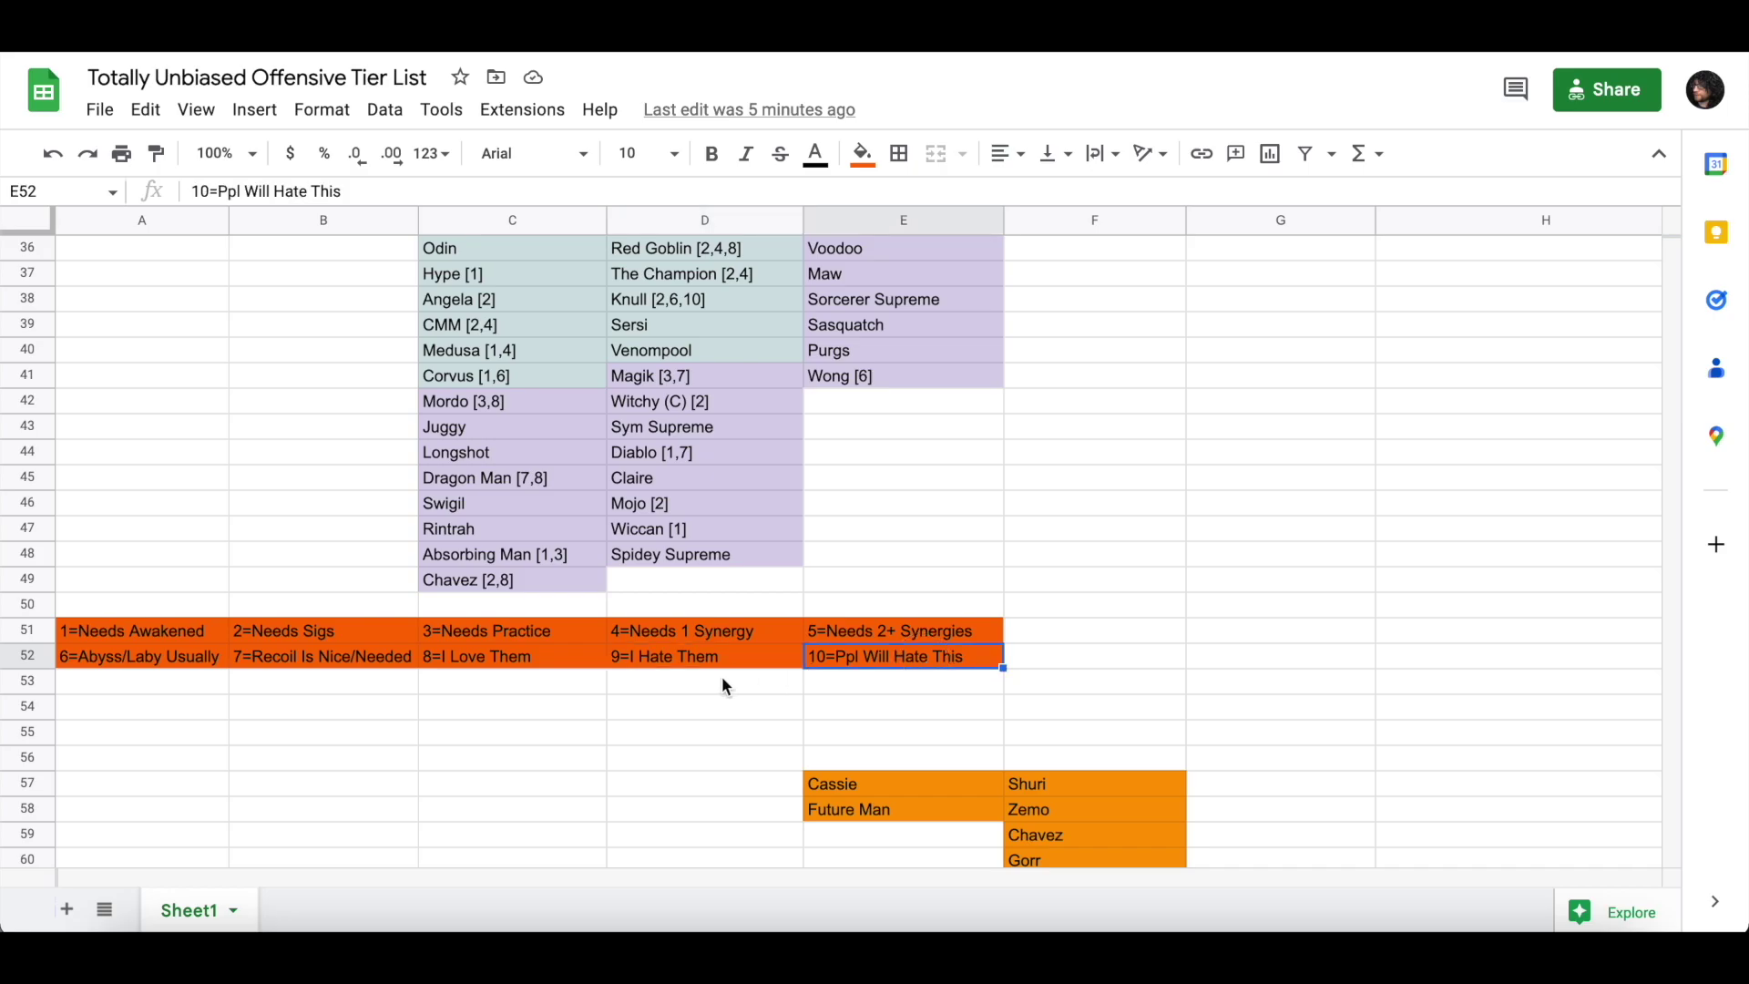
pyautogui.scroll(6, 724, 678)
pyautogui.hscroll(1, 724, 679)
pyautogui.scroll(6, 724, 682)
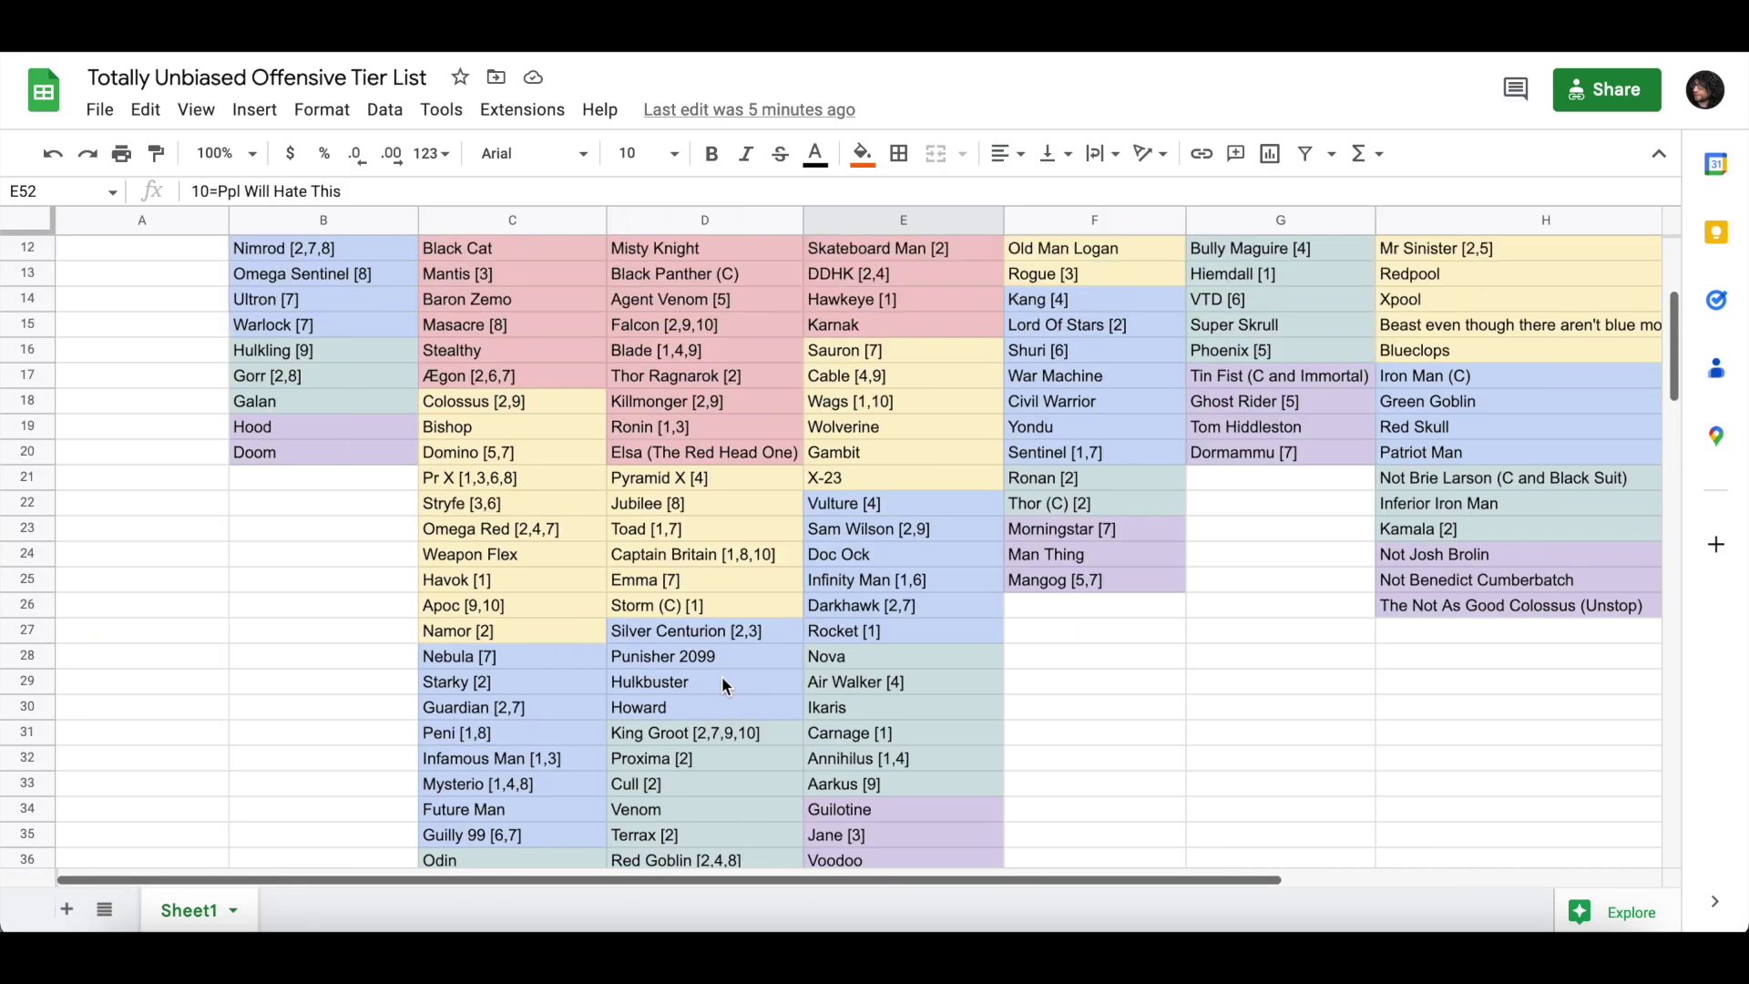
pyautogui.hscroll(-1, 724, 681)
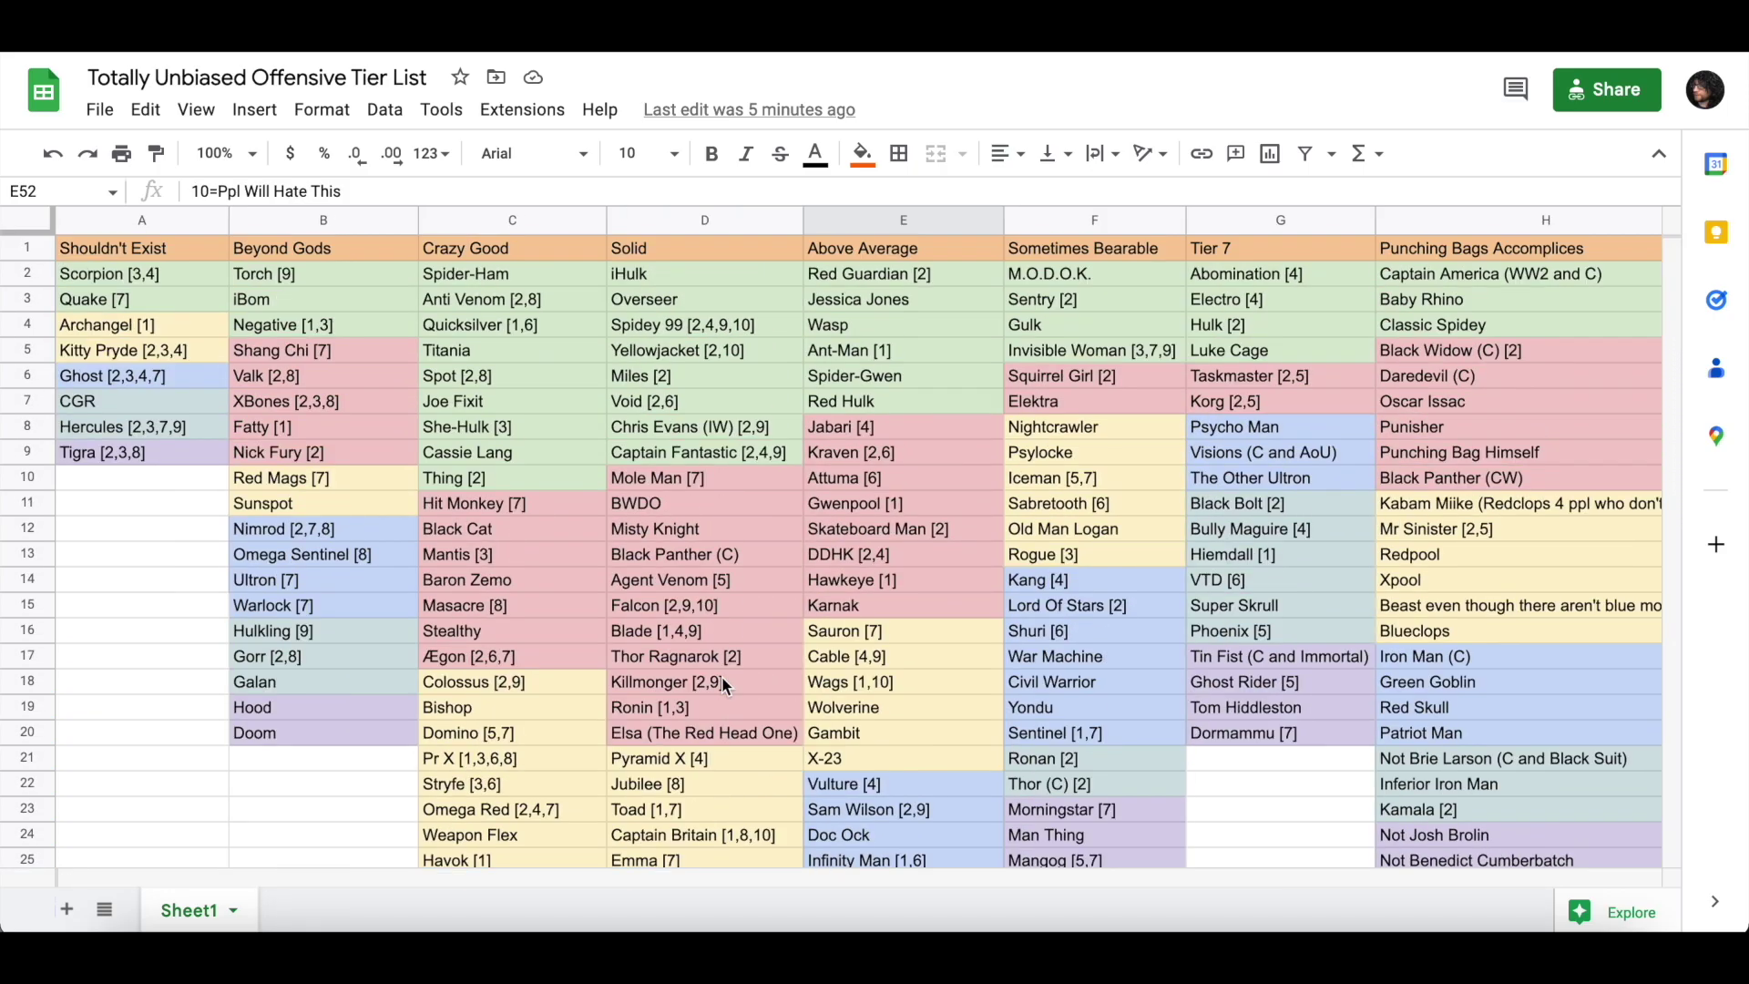
pyautogui.scroll(-10, 725, 685)
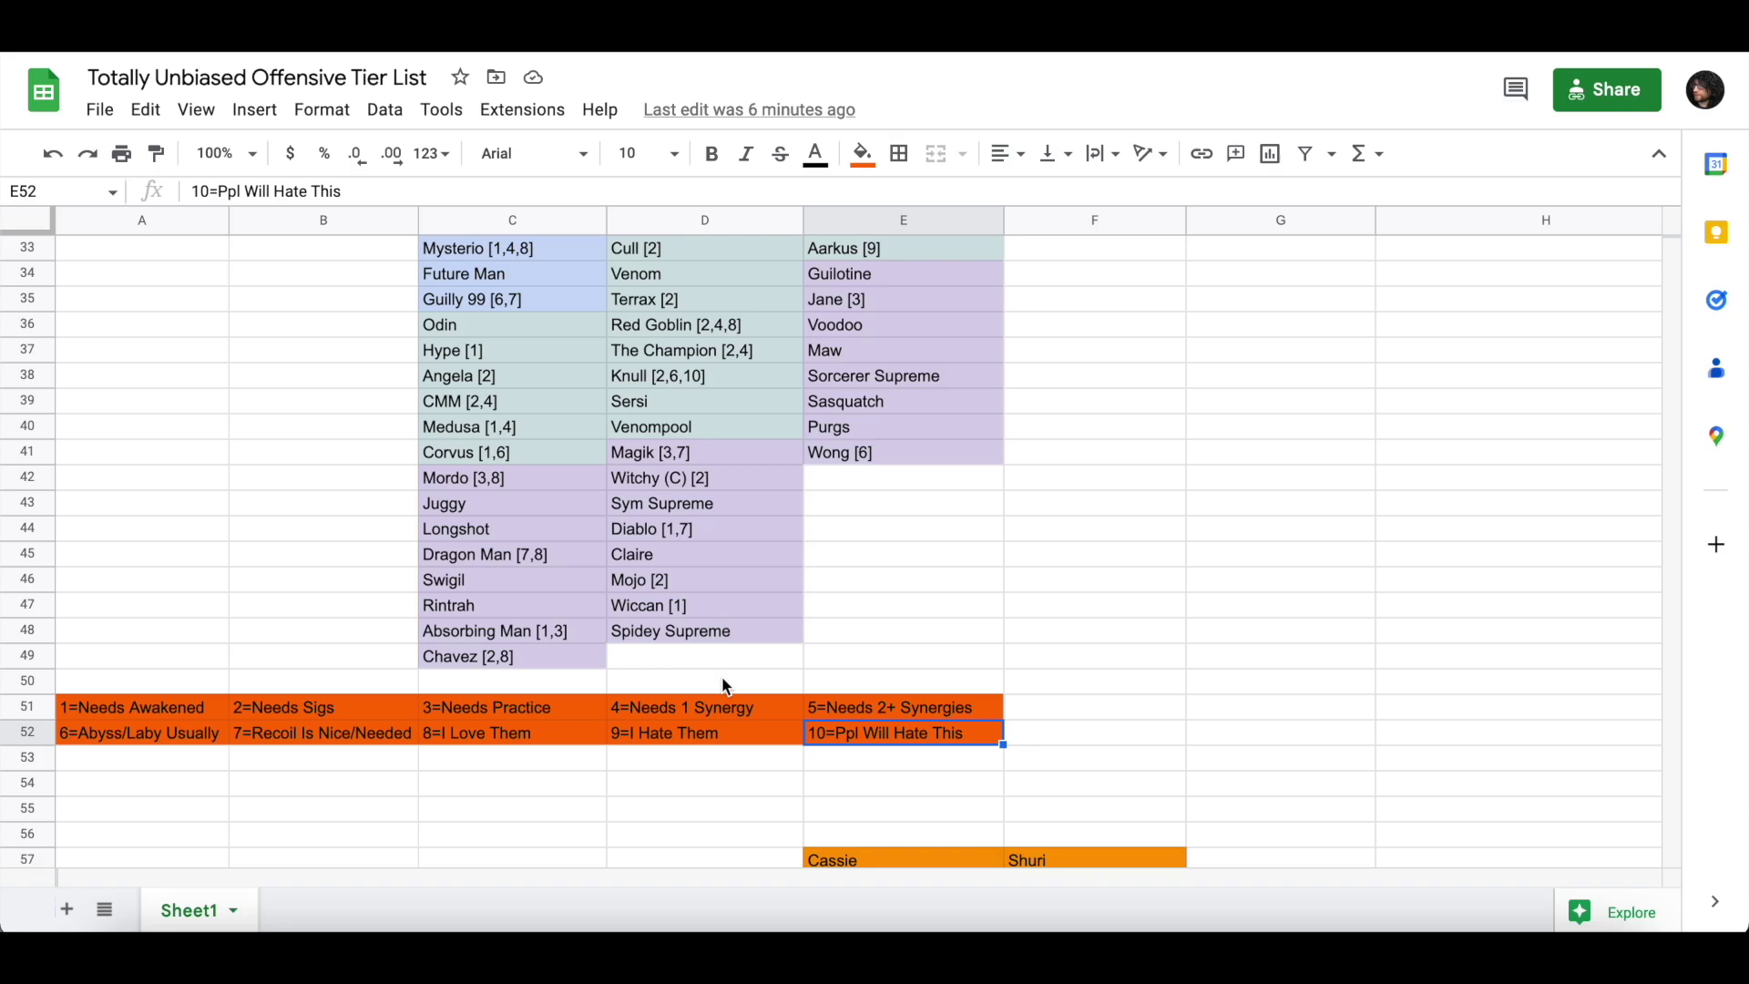
pyautogui.scroll(-3, 1081, 505)
pyautogui.scroll(10, 1081, 505)
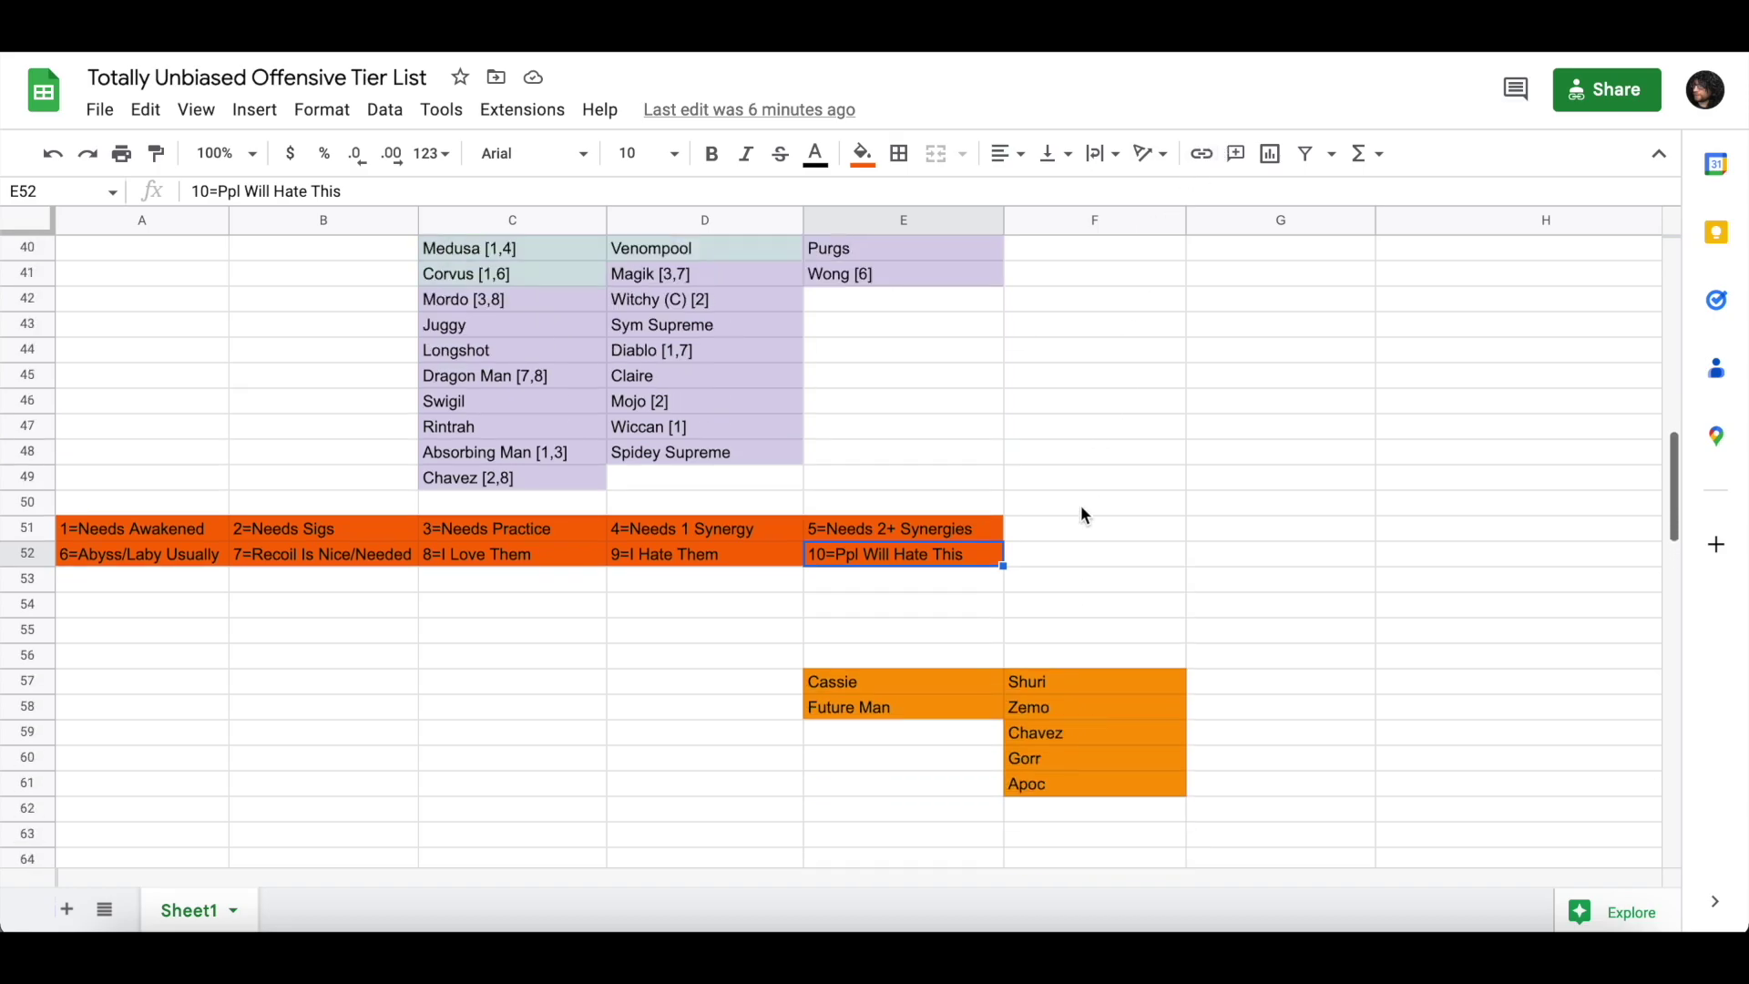
pyautogui.scroll(4, 1080, 505)
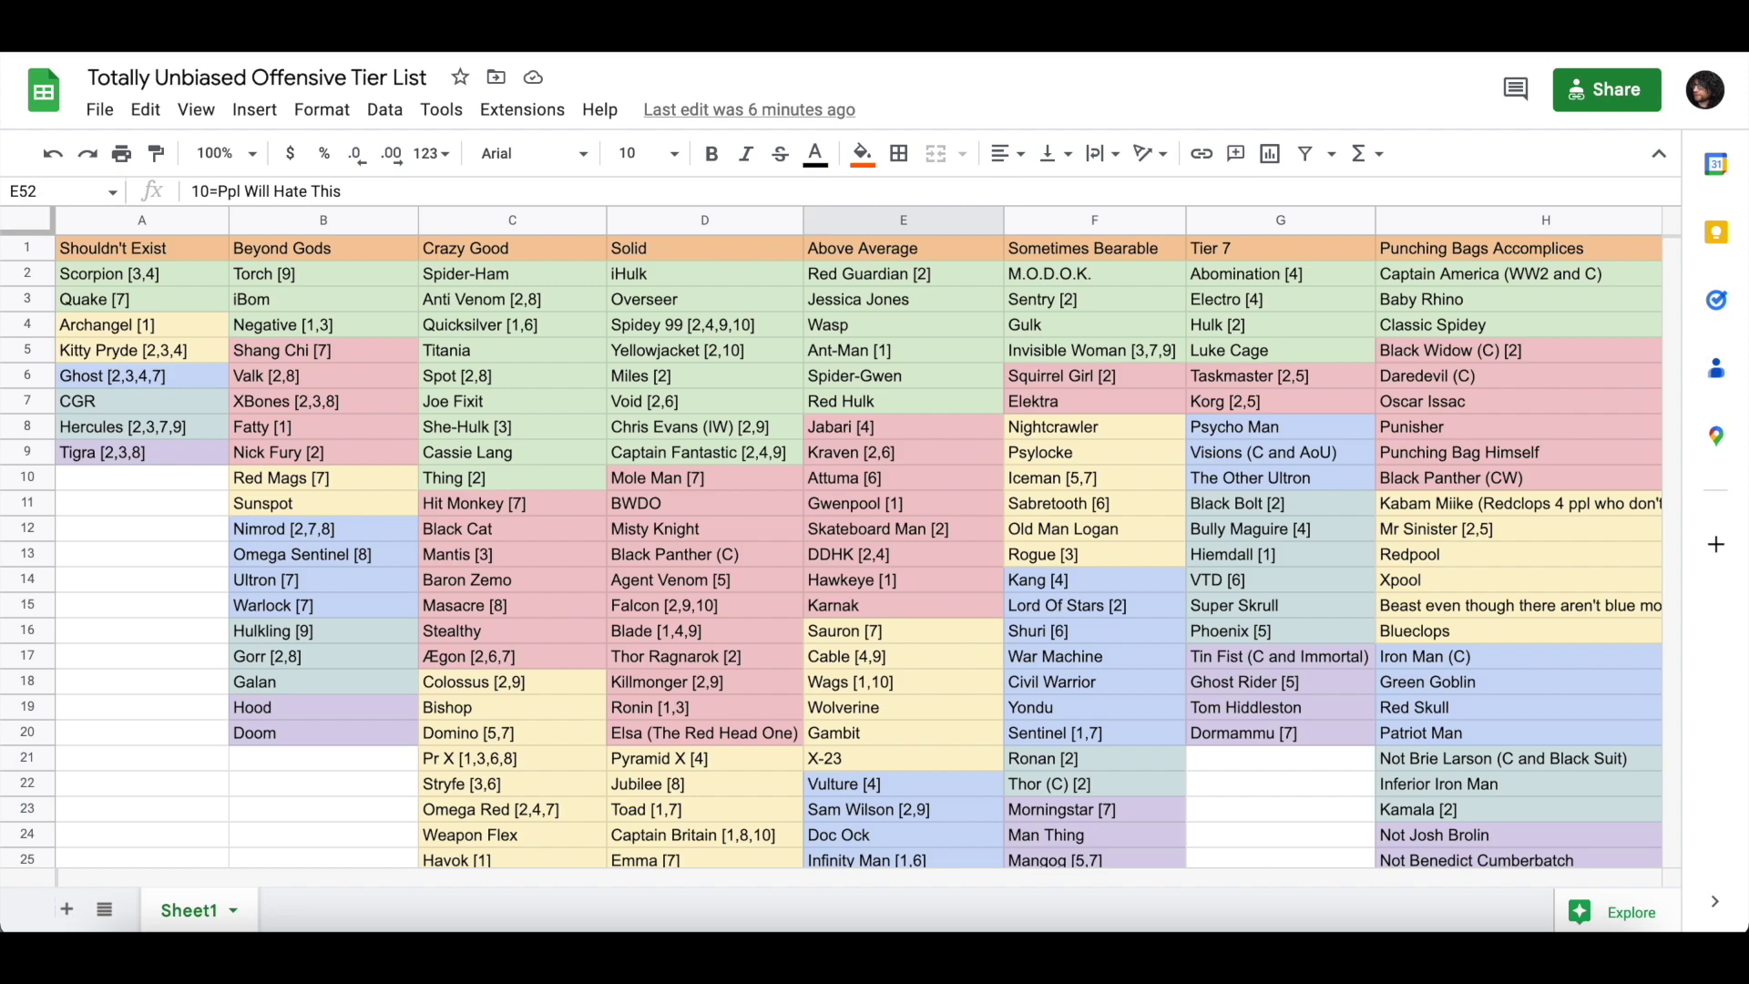